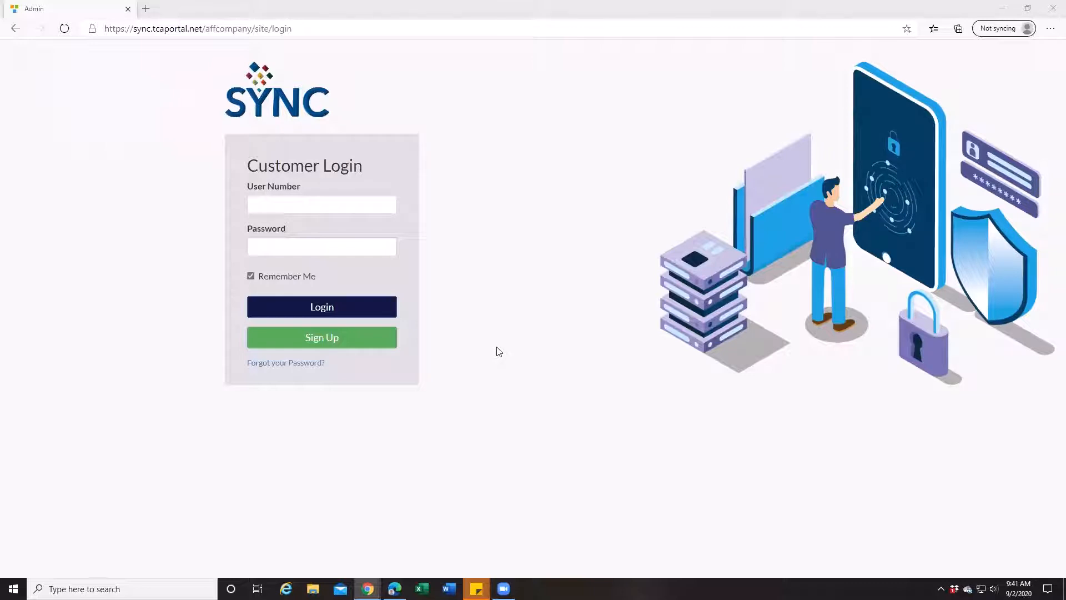
Step: Log in to the customer portal with the user number and the account password
click(317, 208)
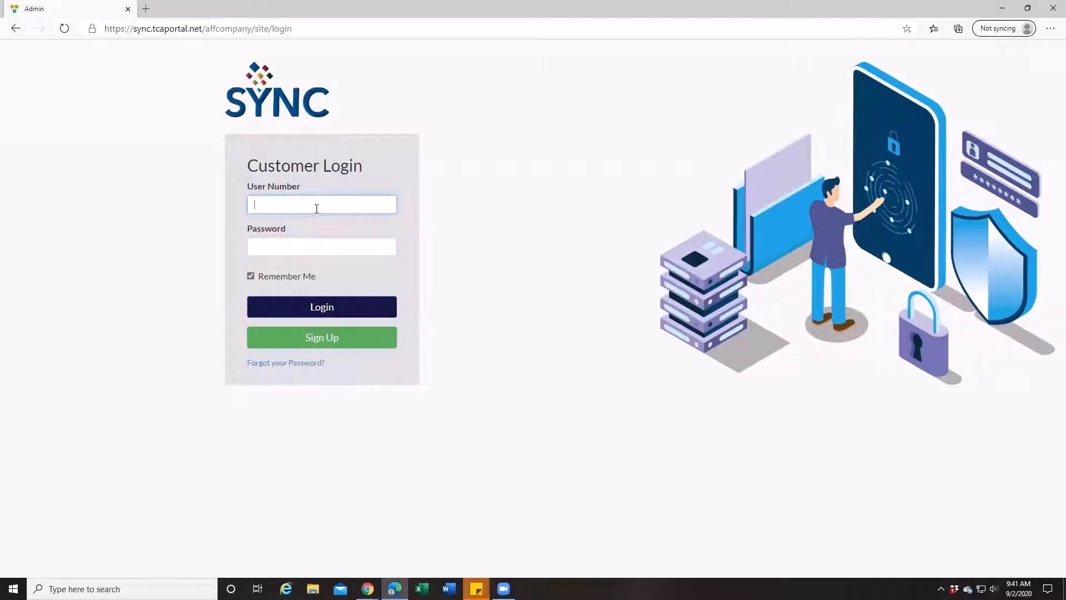
text(Jane91761)
key(Tab)
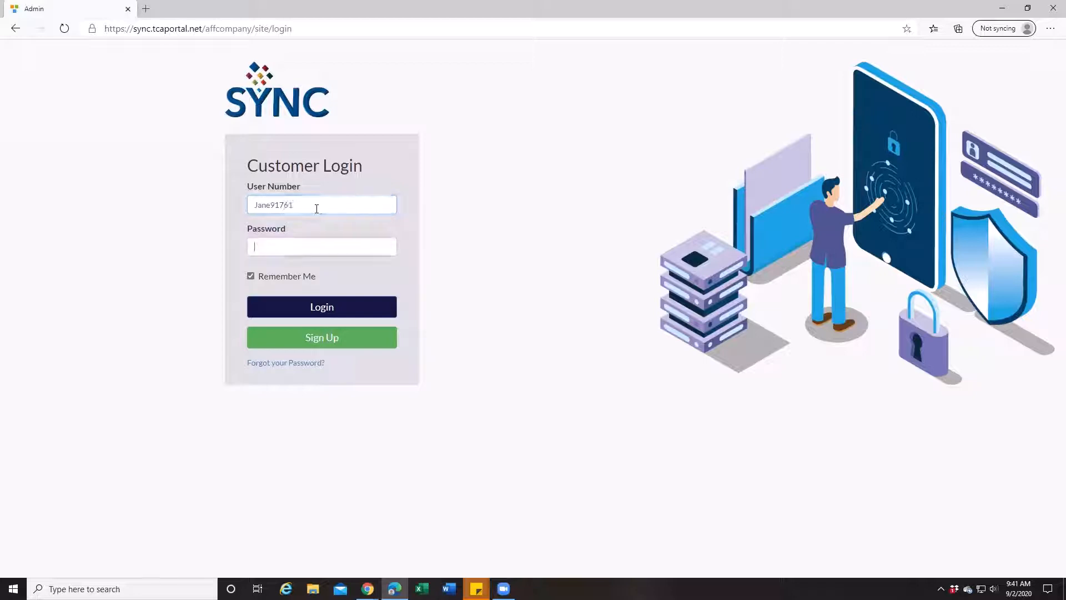
text(****)
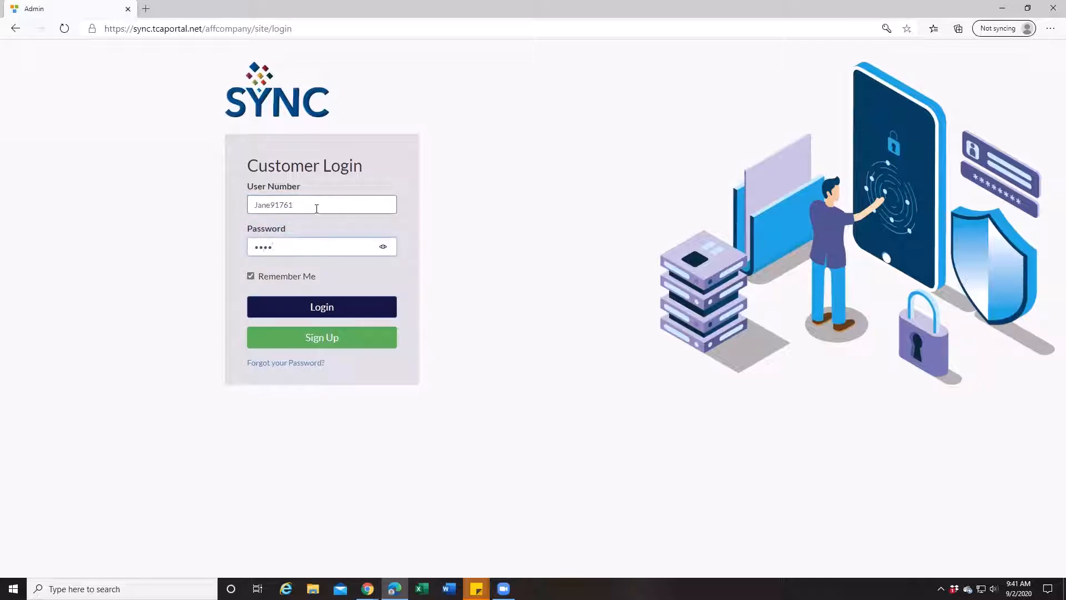
click(319, 307)
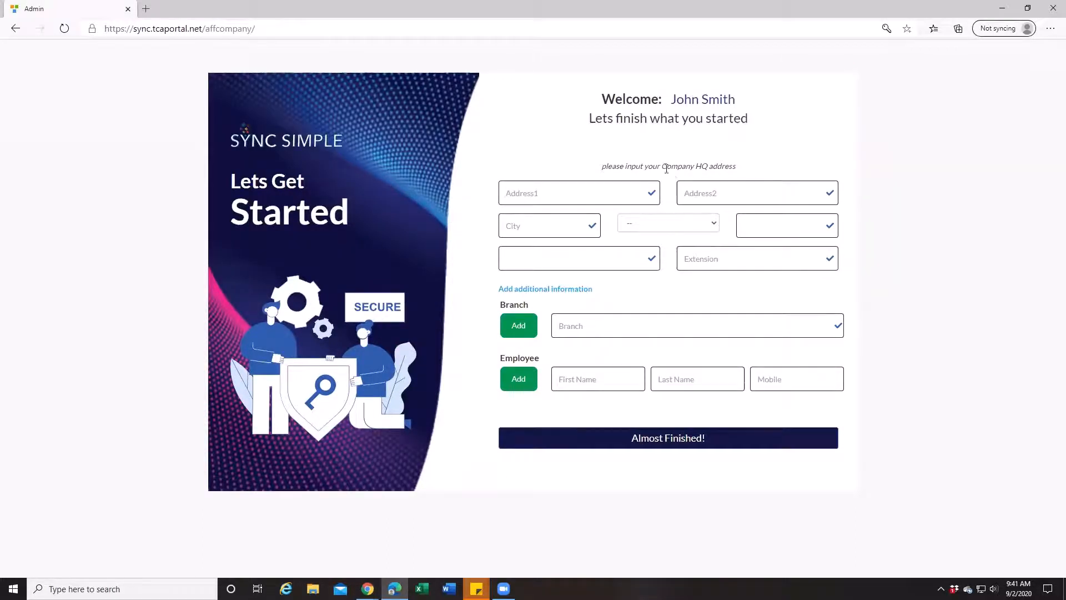
Step: Enter the company headquarters' street address and suite number in the two address fields
drag(667, 166, 731, 169)
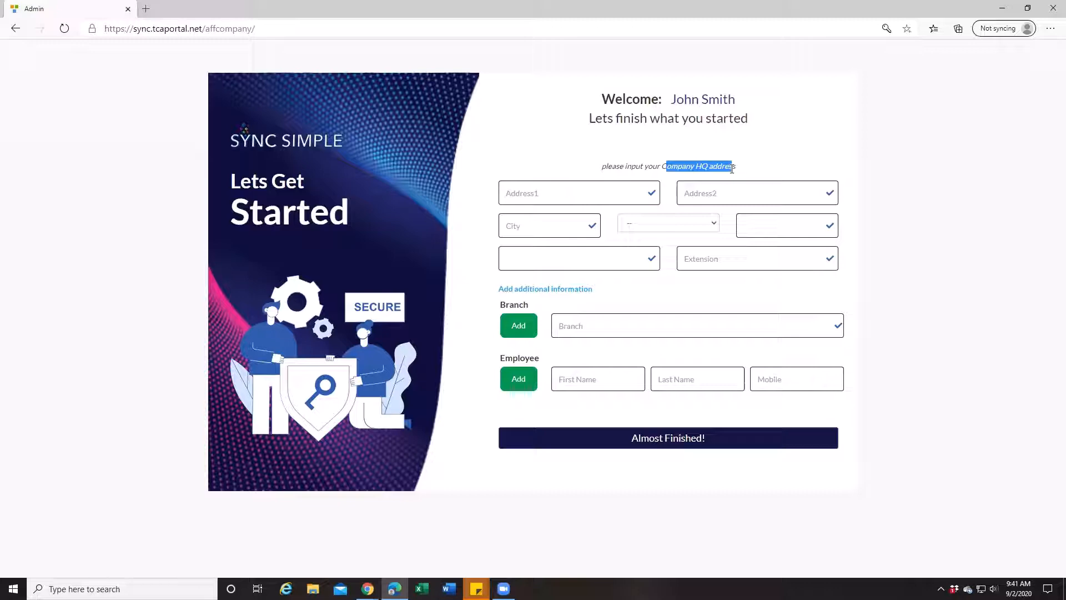
click(602, 191)
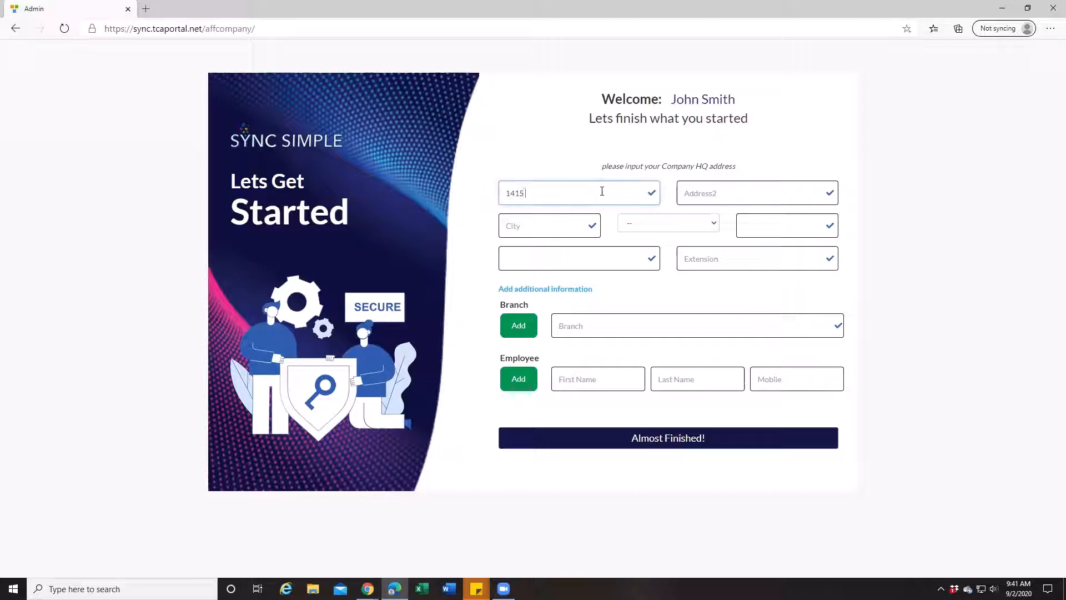
key(Tab)
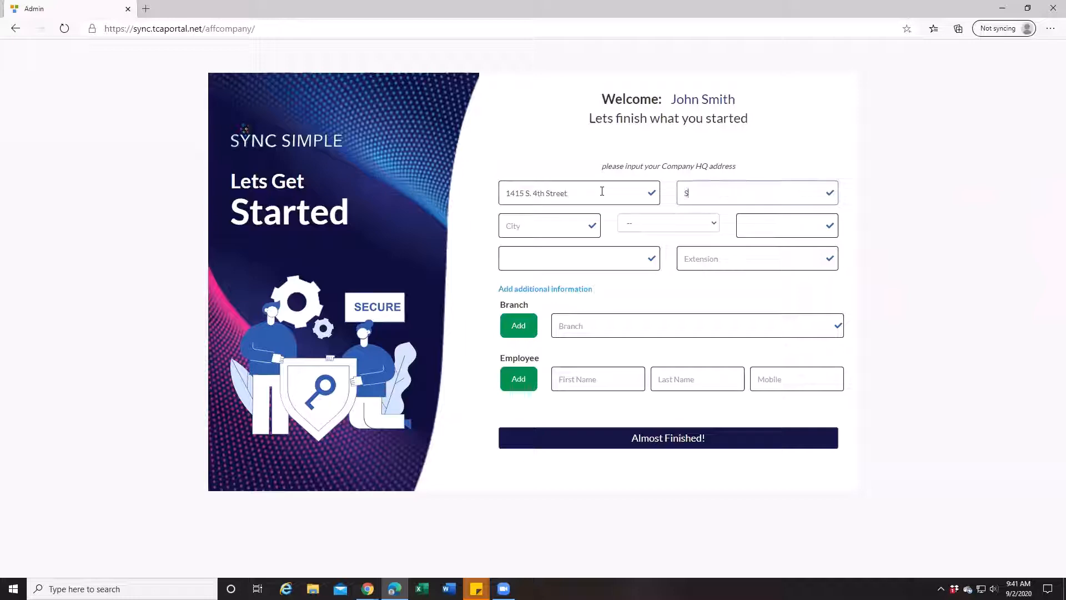
key(Tab)
Step: Fill in the headquarters' city, state, ZIP code and phone number, leaving the extension empty
text(Chino)
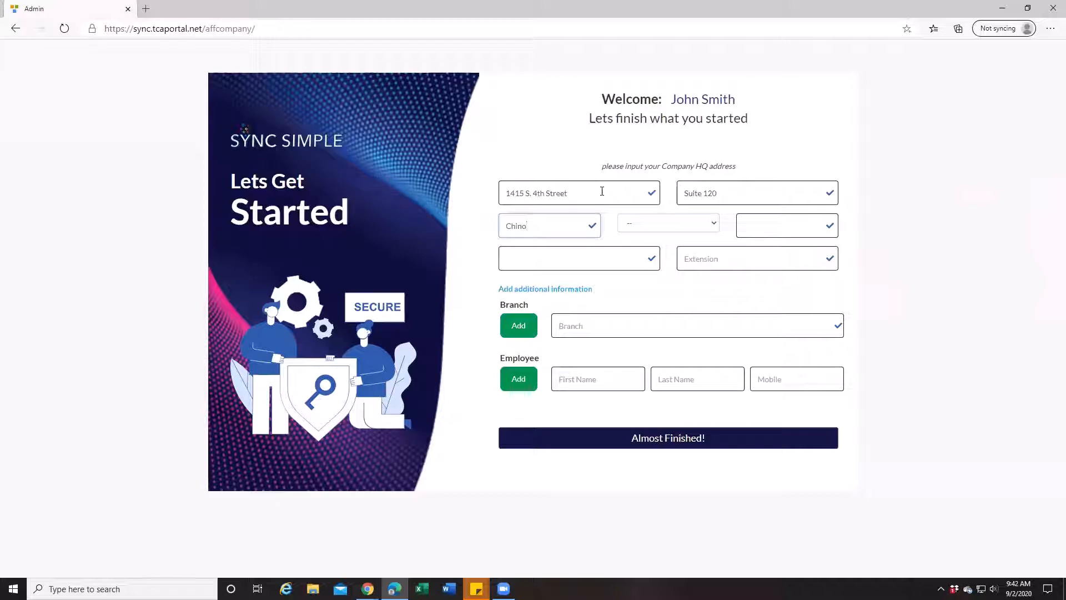
key(Tab)
key(c)
key(Tab)
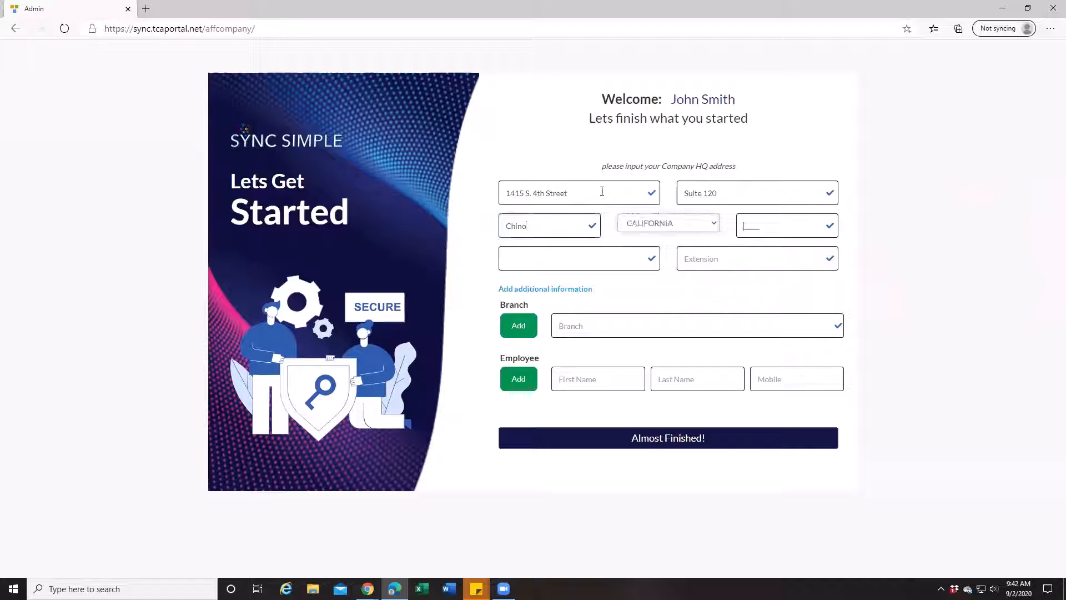
text(91710)
key(Tab)
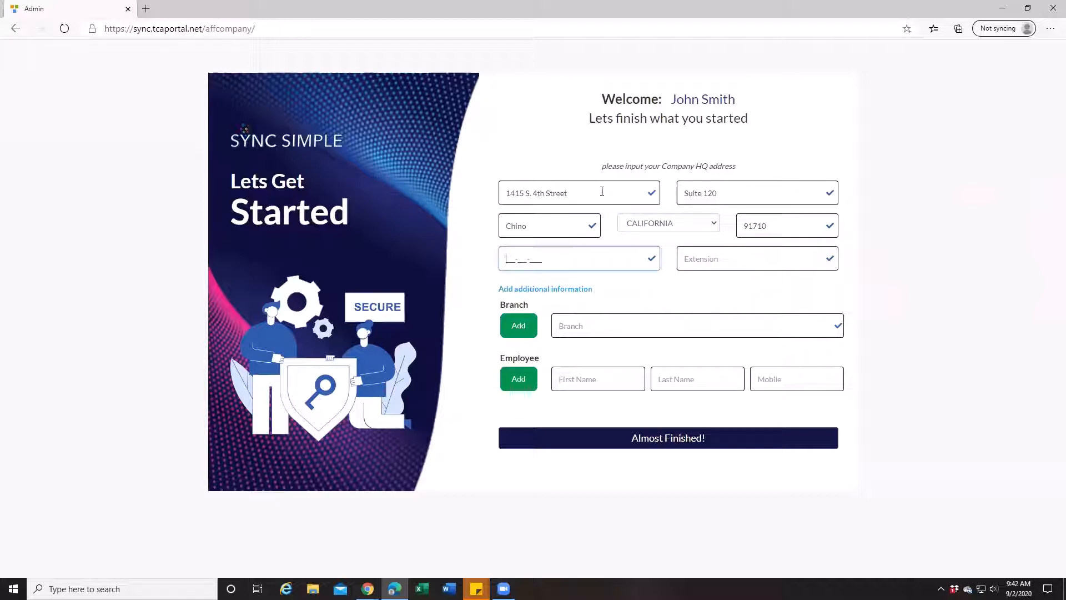
key(Tab)
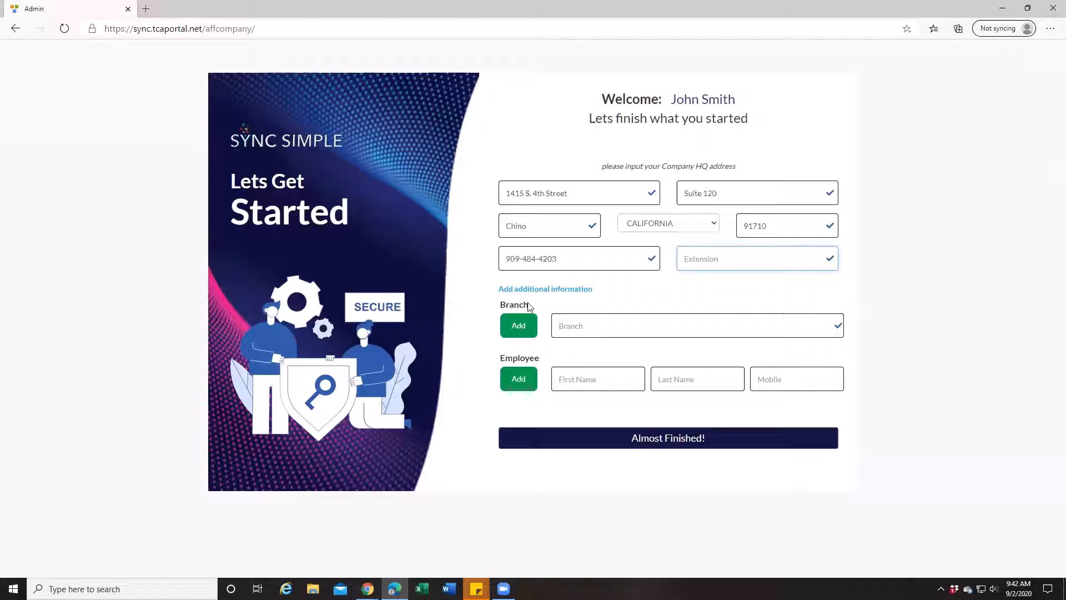
Step: Add San Bernardino as a branch and dismiss the confirmation message
click(563, 321)
text(S)
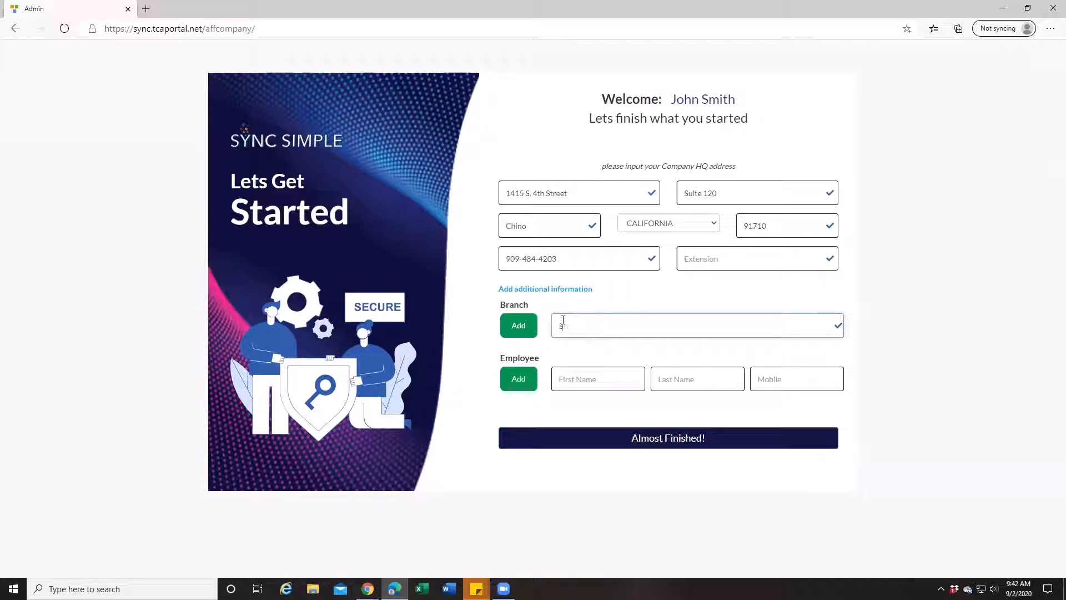
text(an Bernardino)
click(528, 332)
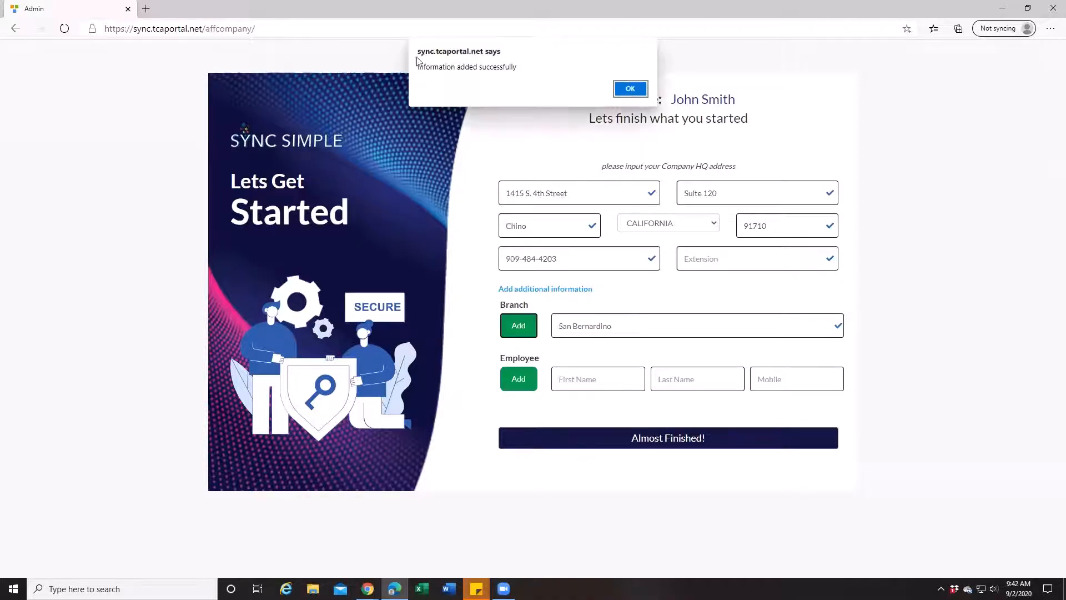
click(640, 94)
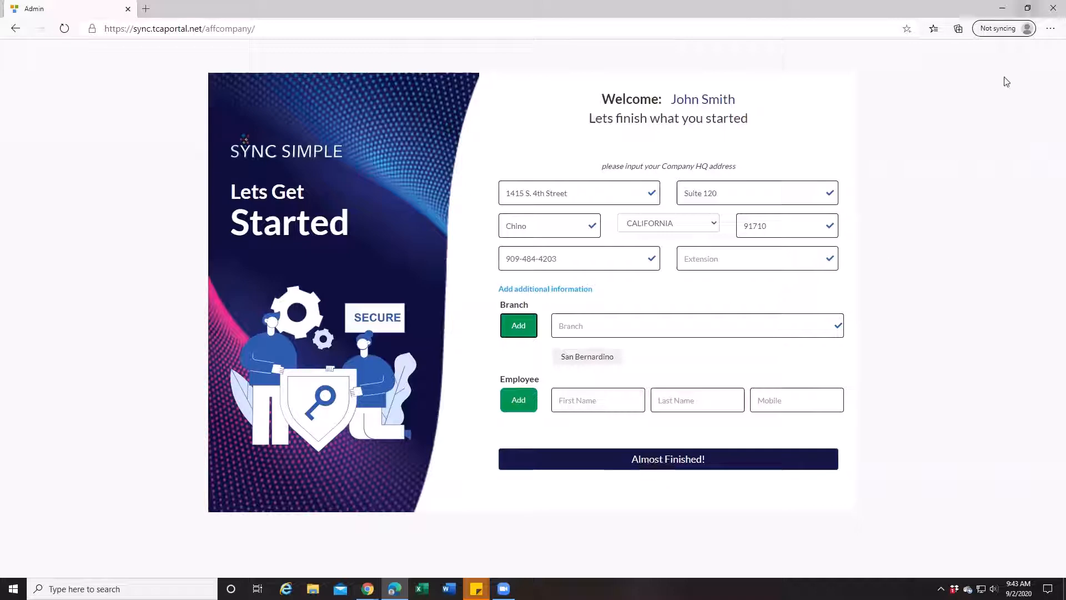
Step: Switch to the Chrome window with Company Settings and choose (GMT-08:00) Pacific Time (US & Canada) as the profile's timezone
click(1003, 9)
scroll(167, 332, up, 3)
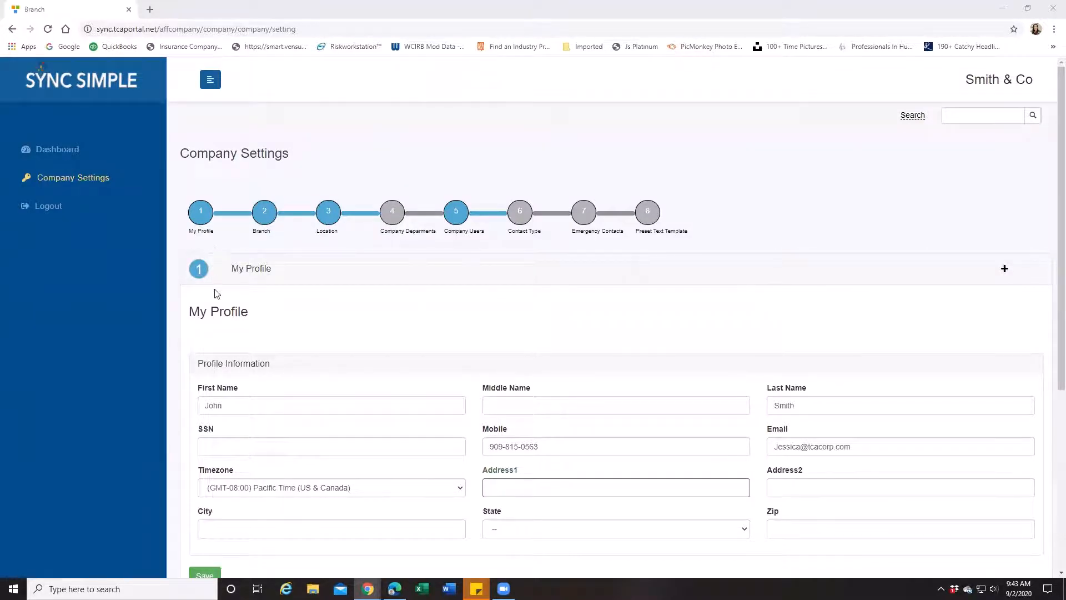
drag(229, 269, 287, 279)
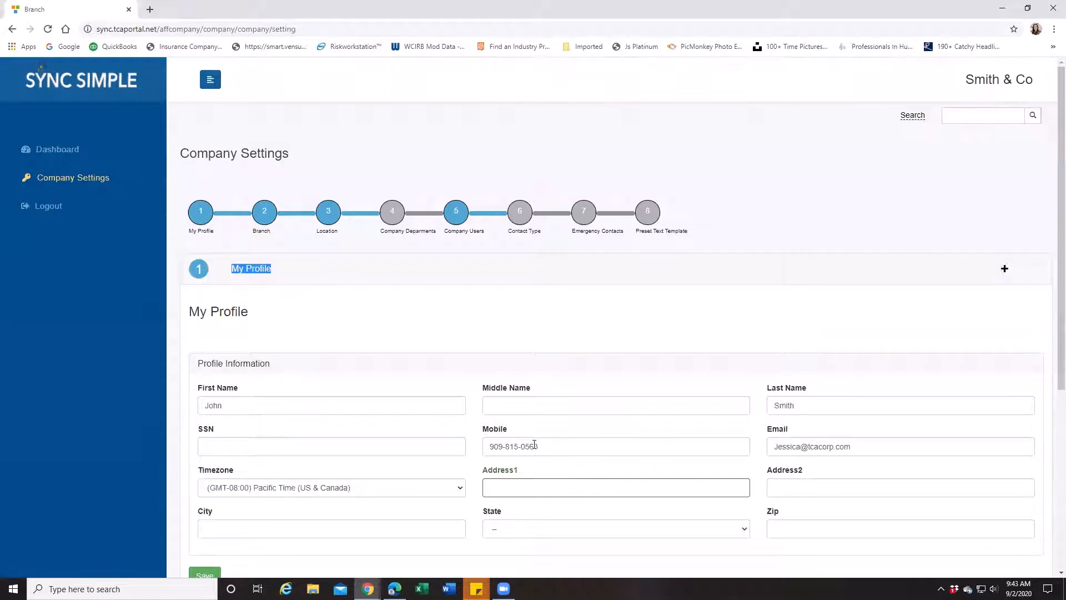
scroll(787, 453, down, 2)
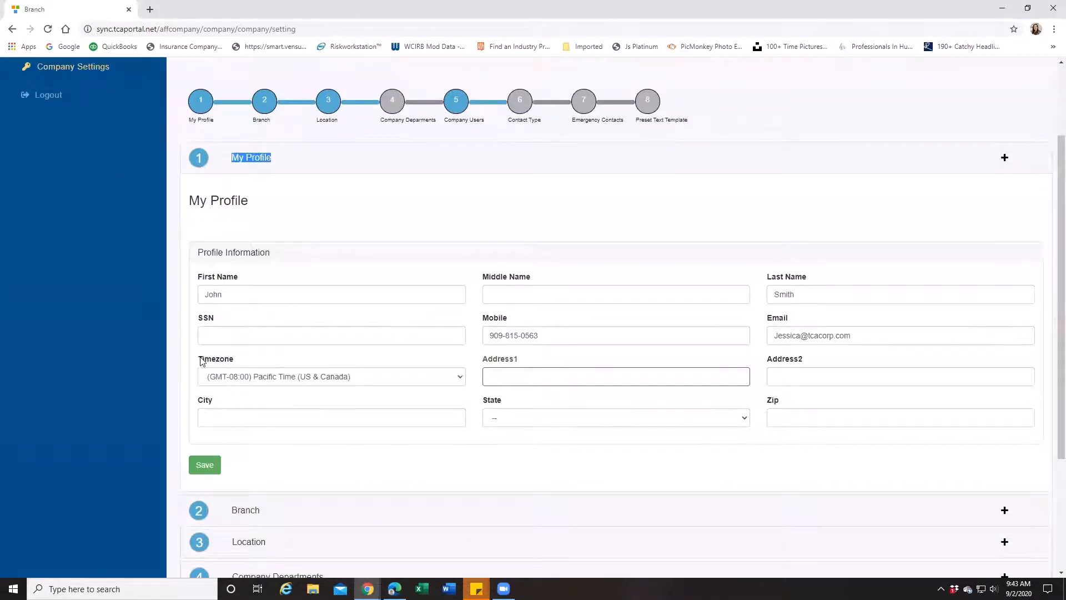
drag(201, 360, 241, 364)
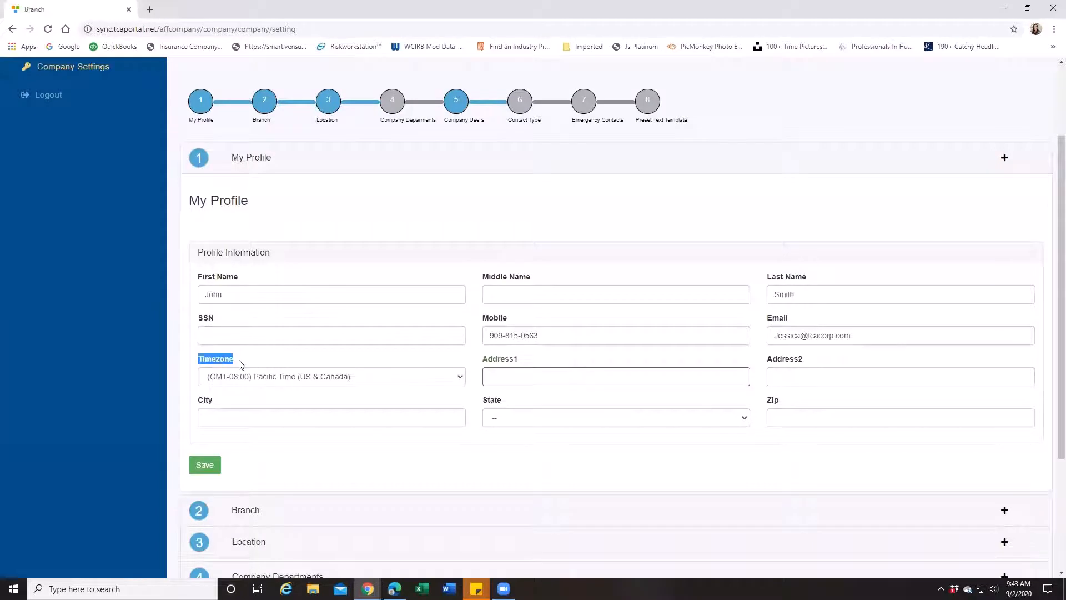
click(306, 384)
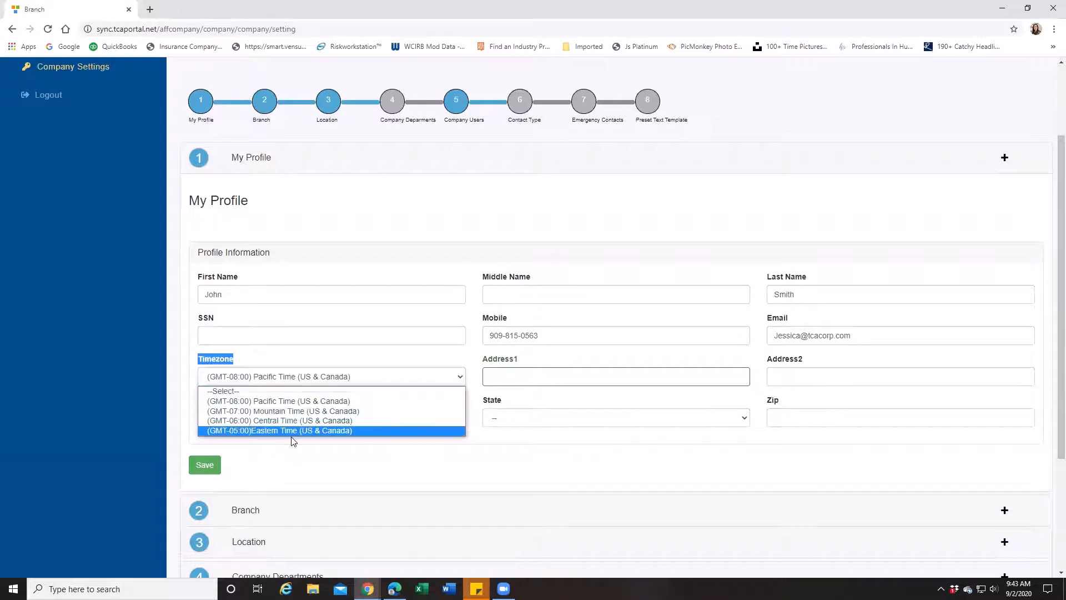
click(291, 406)
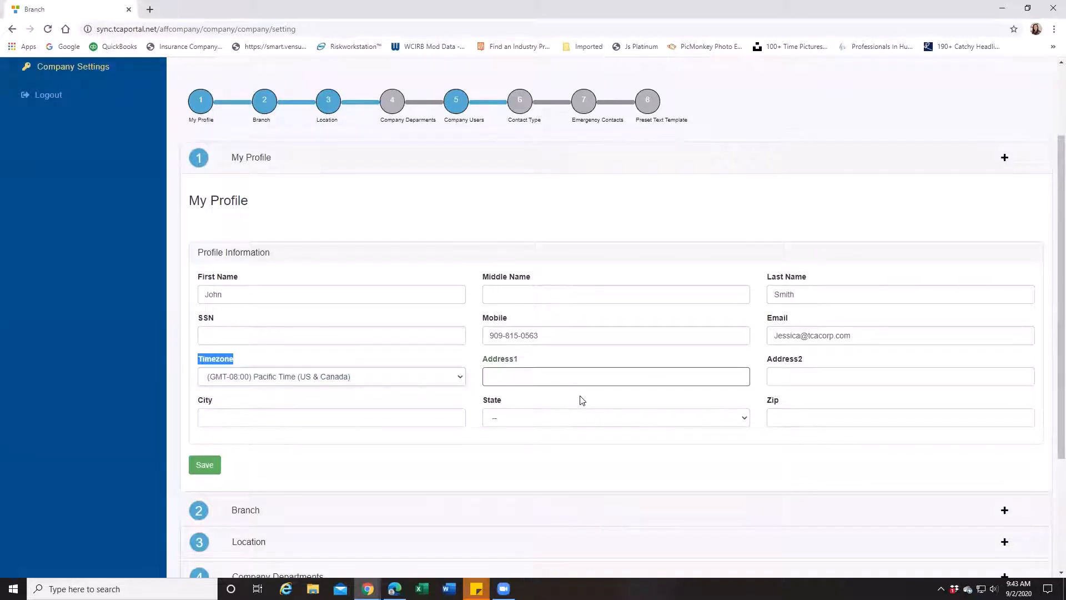
Step: Review the remaining profile fields, then expand the Branch and Location sections to examine their entries
scroll(735, 363, down, 1)
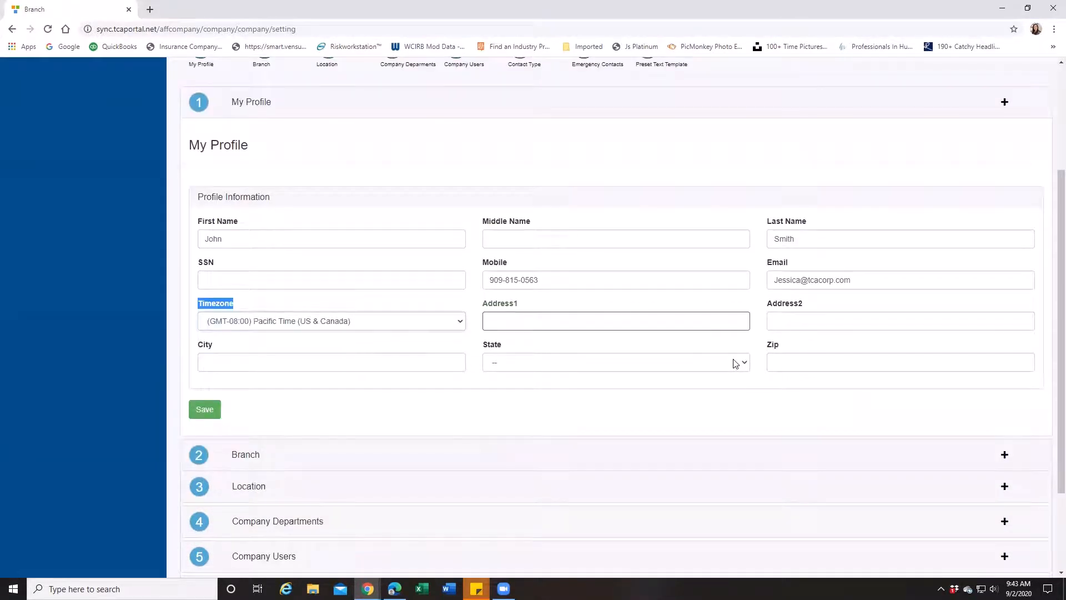
scroll(697, 348, up, 2)
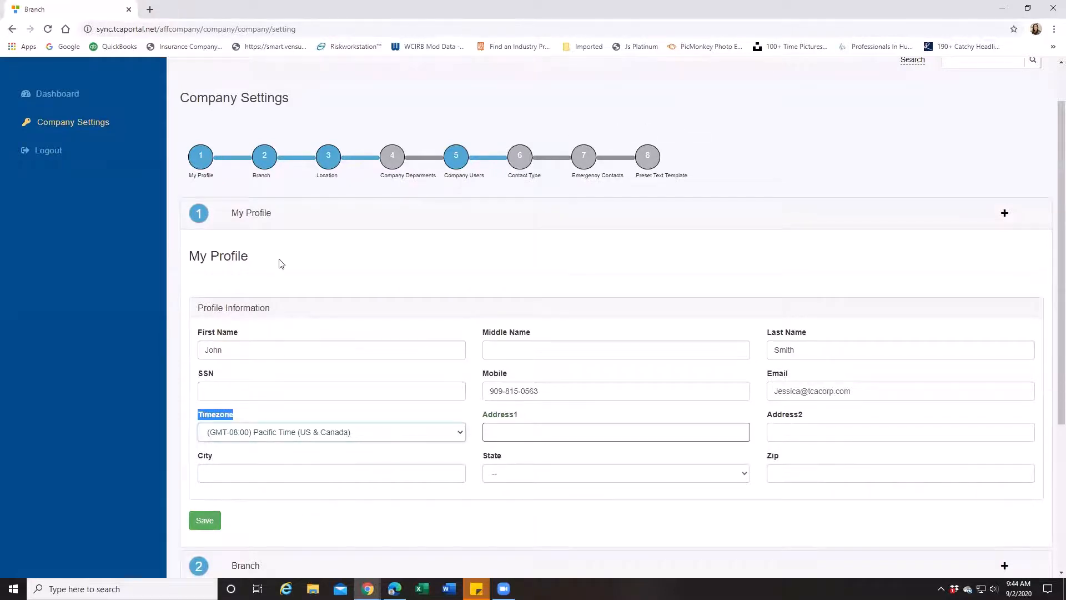
scroll(281, 291, down, 4)
click(252, 336)
scroll(253, 343, down, 1)
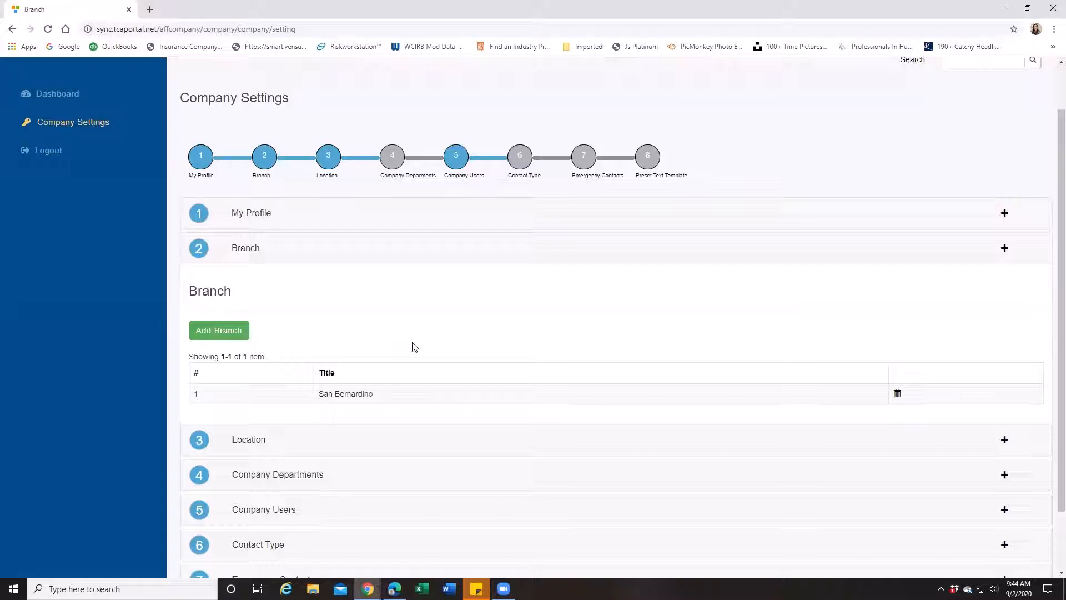
click(241, 442)
scroll(314, 433, down, 1)
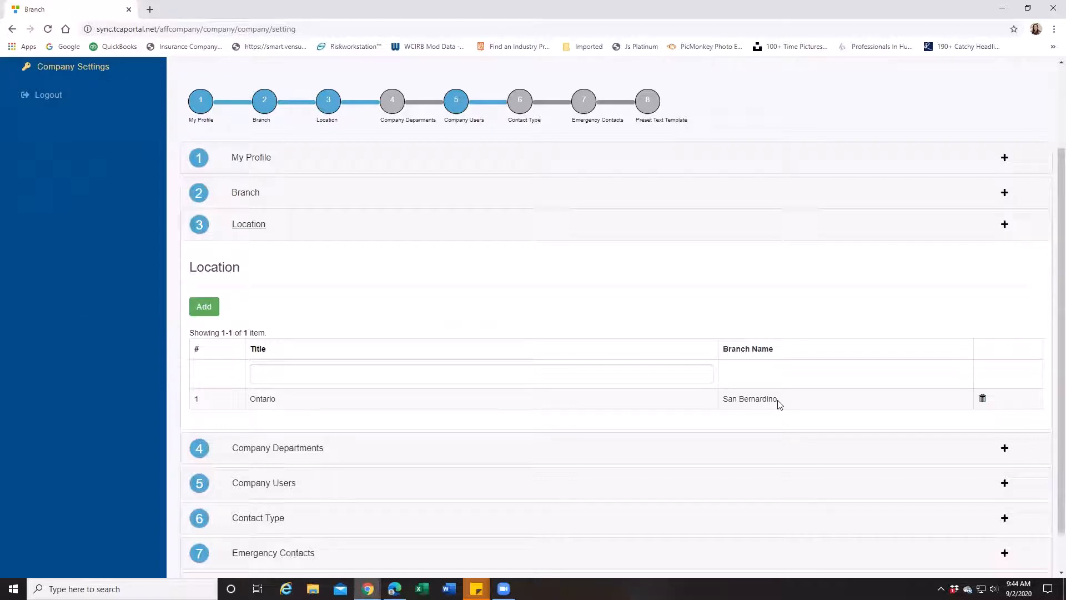
scroll(296, 398, down, 1)
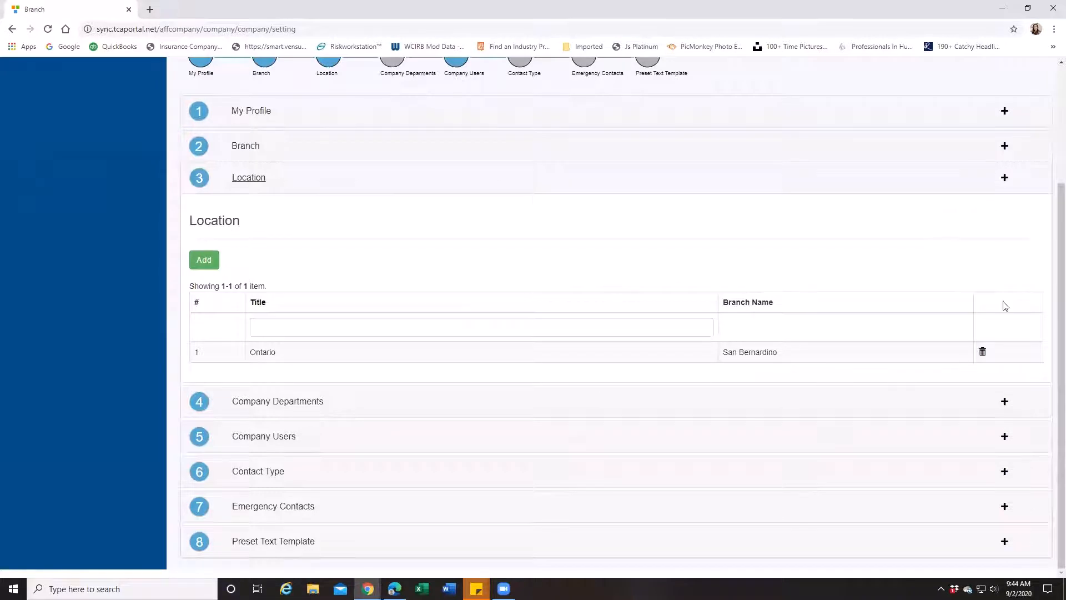
Step: Expand Company Departments and add a department named HR with Active status
click(261, 404)
scroll(268, 409, down, 2)
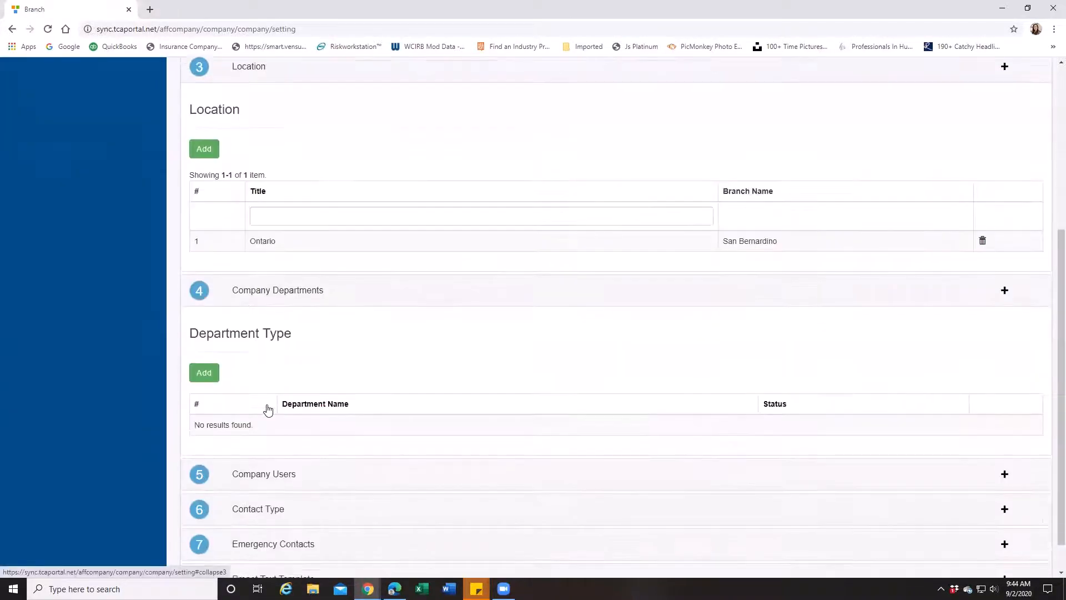
scroll(268, 409, down, 1)
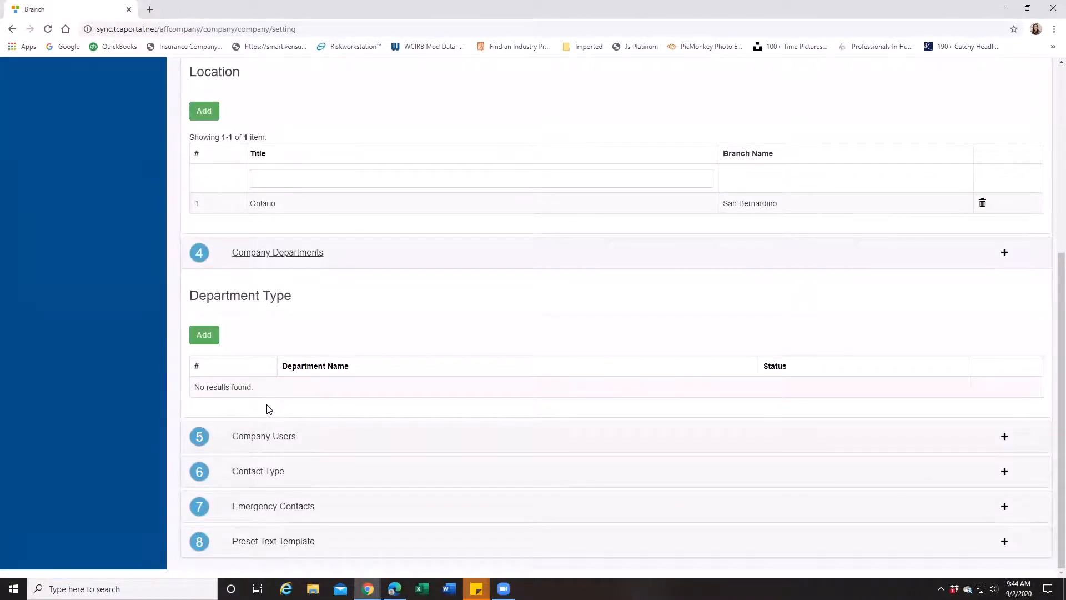
click(205, 333)
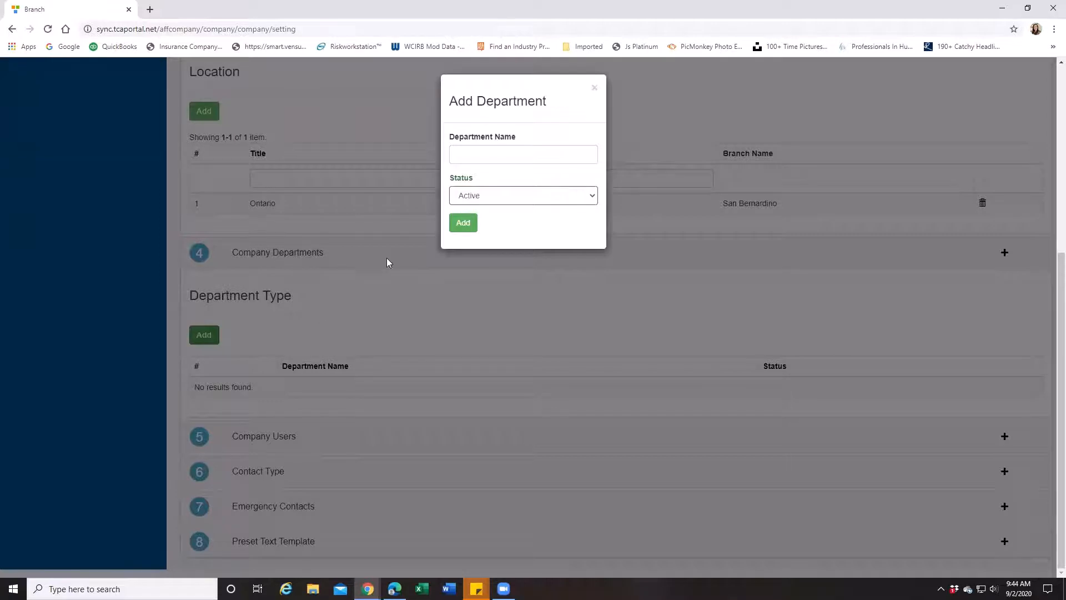
click(467, 151)
text(HR)
click(463, 223)
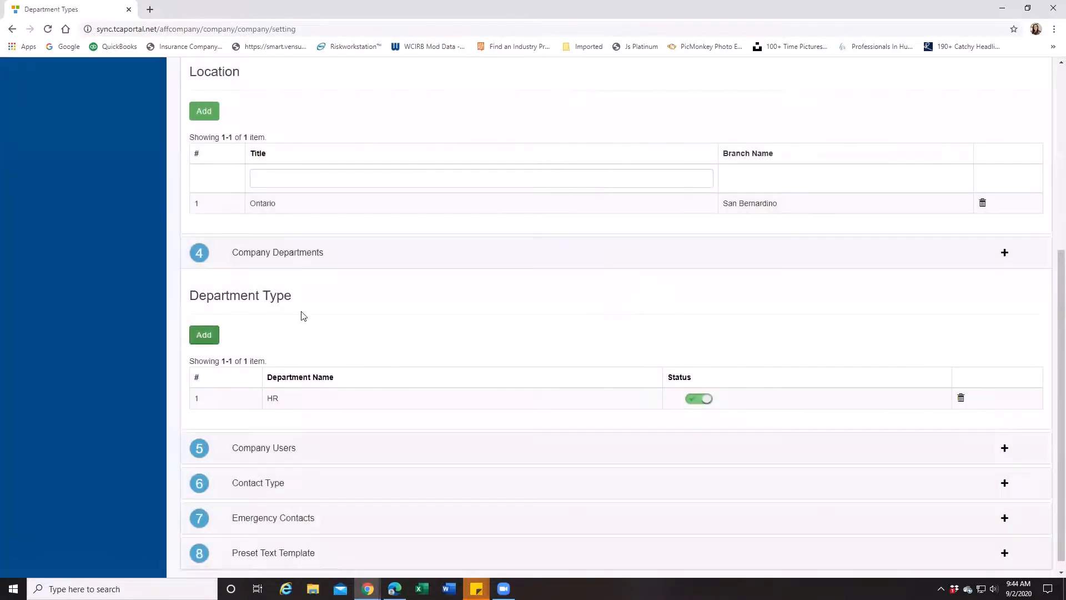
Step: Add a second department named SAFETY with Active status
click(205, 335)
click(481, 153)
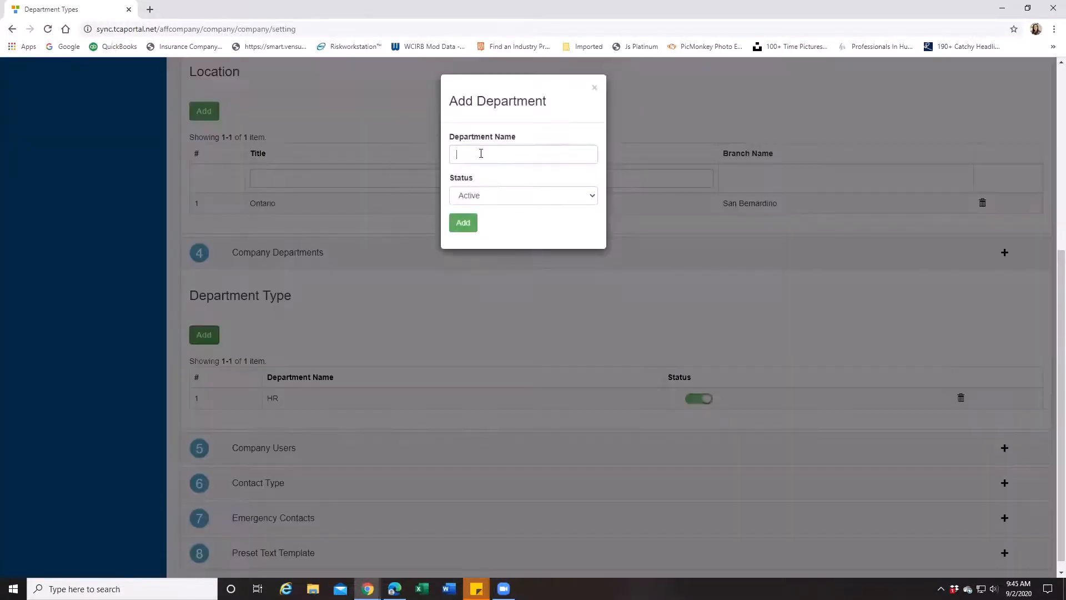
text(SAFETY)
click(463, 223)
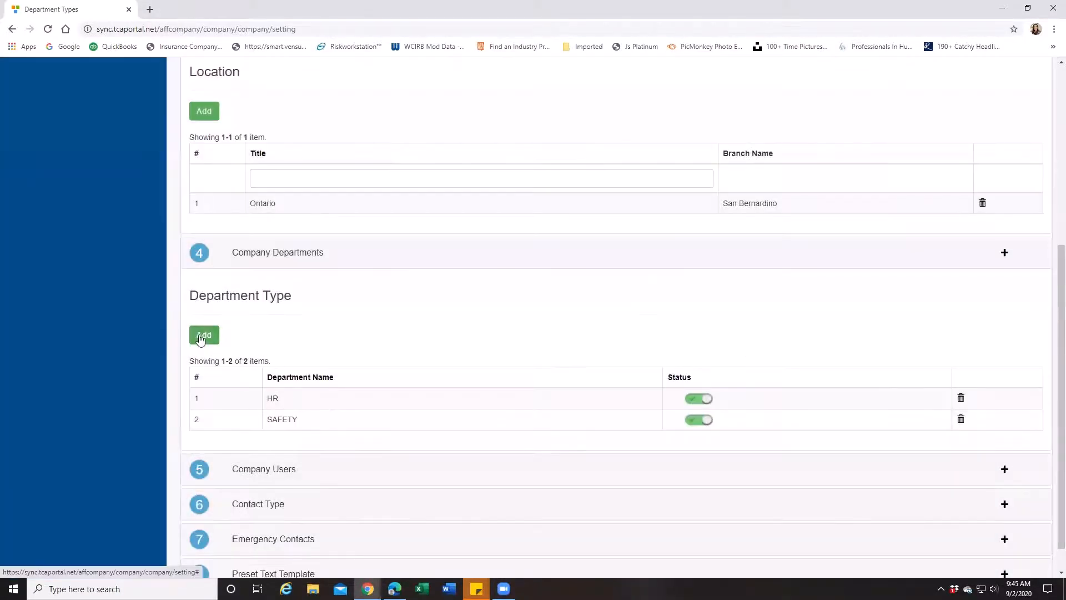
Step: Add a third department named CEO with Active status
click(202, 335)
click(519, 161)
text(CEO)
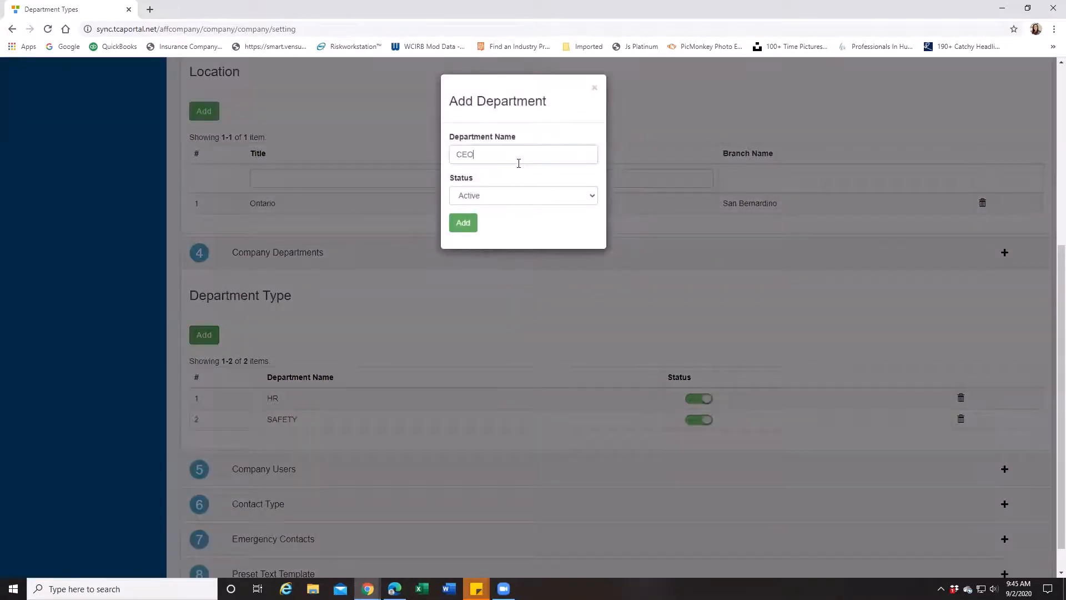
click(465, 224)
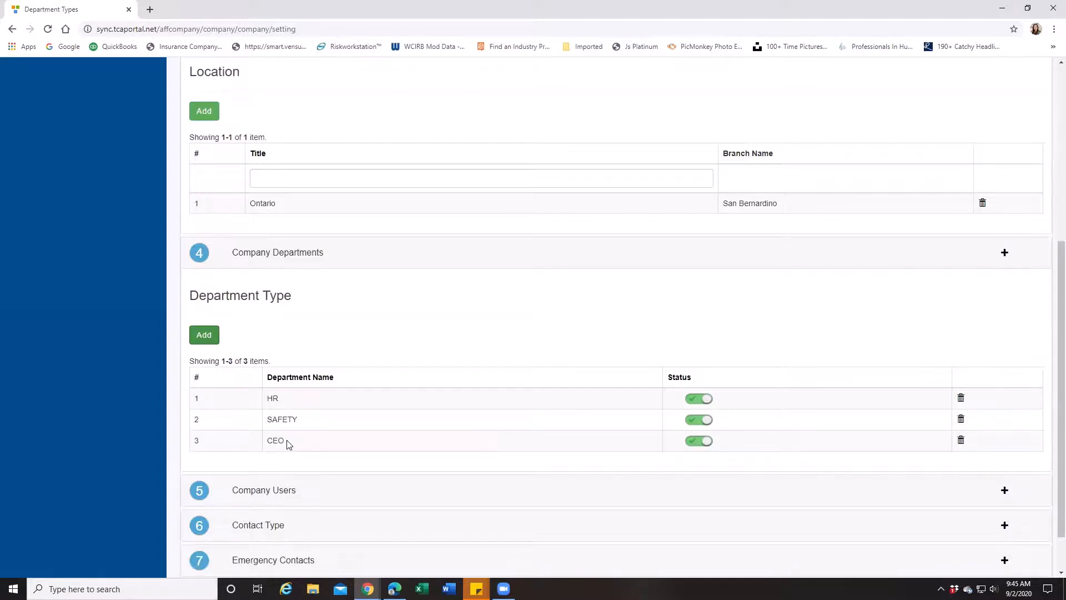
Step: Expand the Company Users section to examine its user list
scroll(289, 445, down, 1)
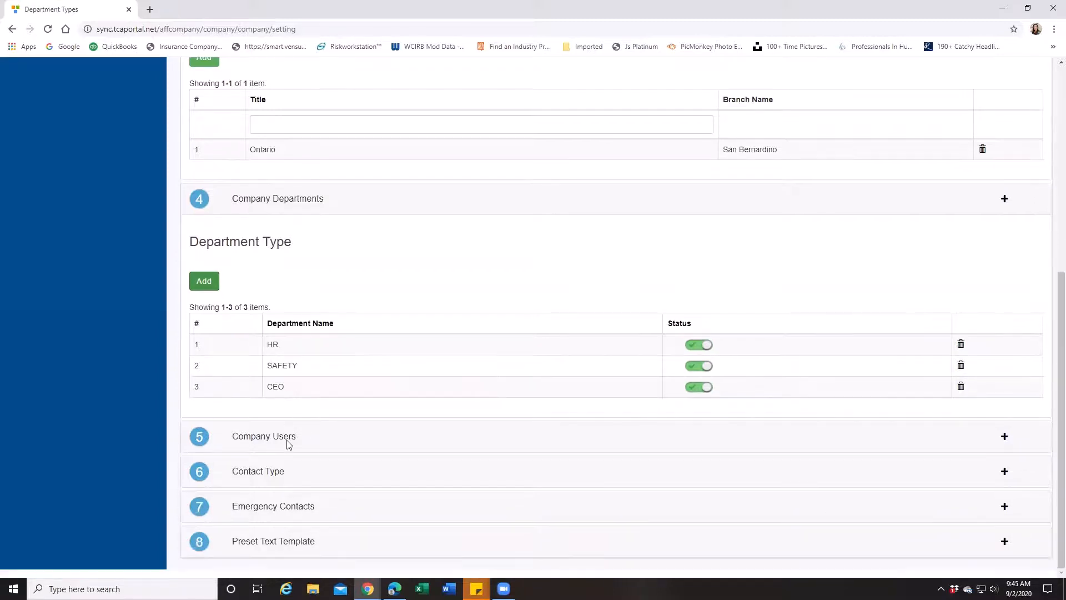
click(244, 440)
scroll(250, 436, down, 2)
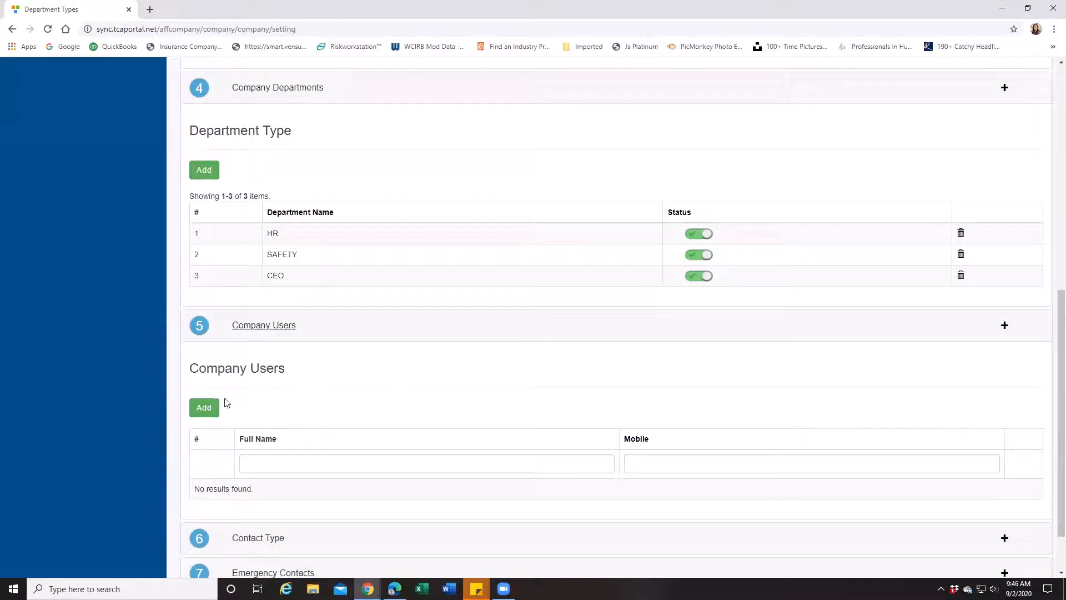
Step: Collapse the Company Users and Company Departments sections
scroll(491, 400, down, 1)
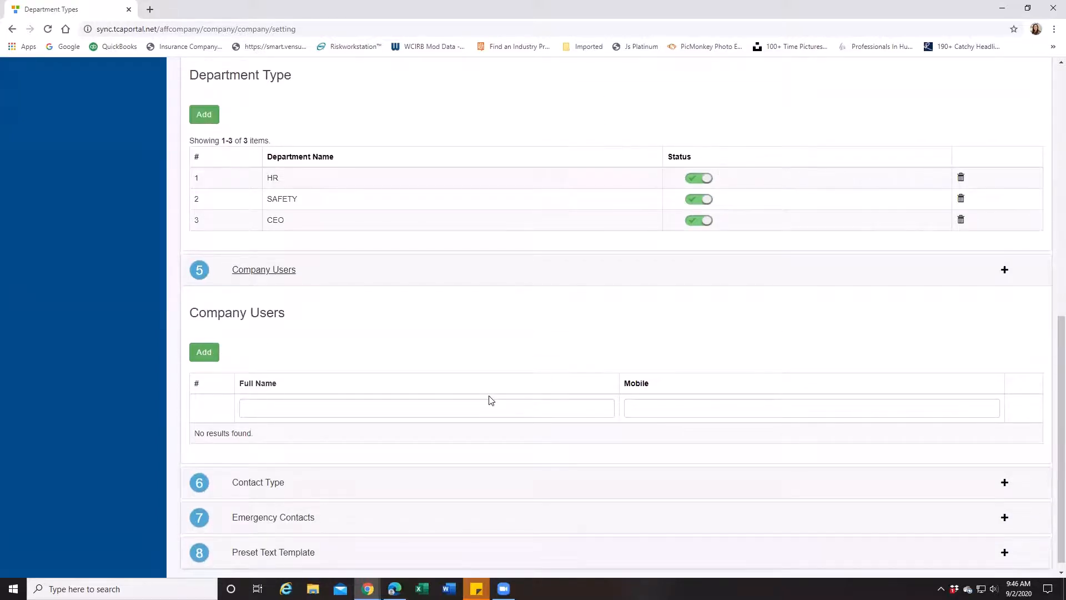
scroll(491, 401, down, 1)
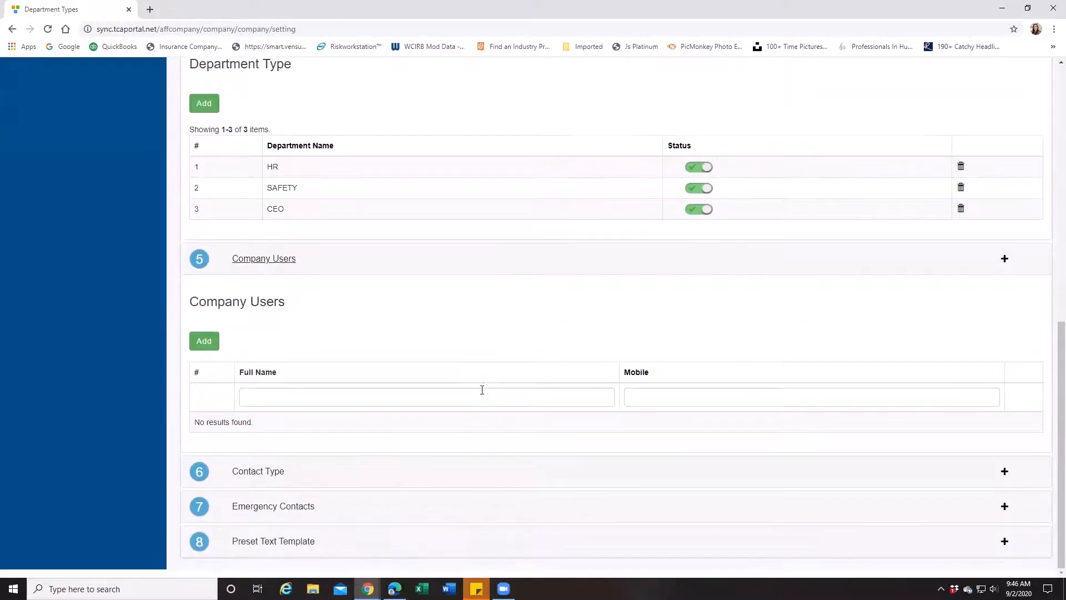
click(246, 268)
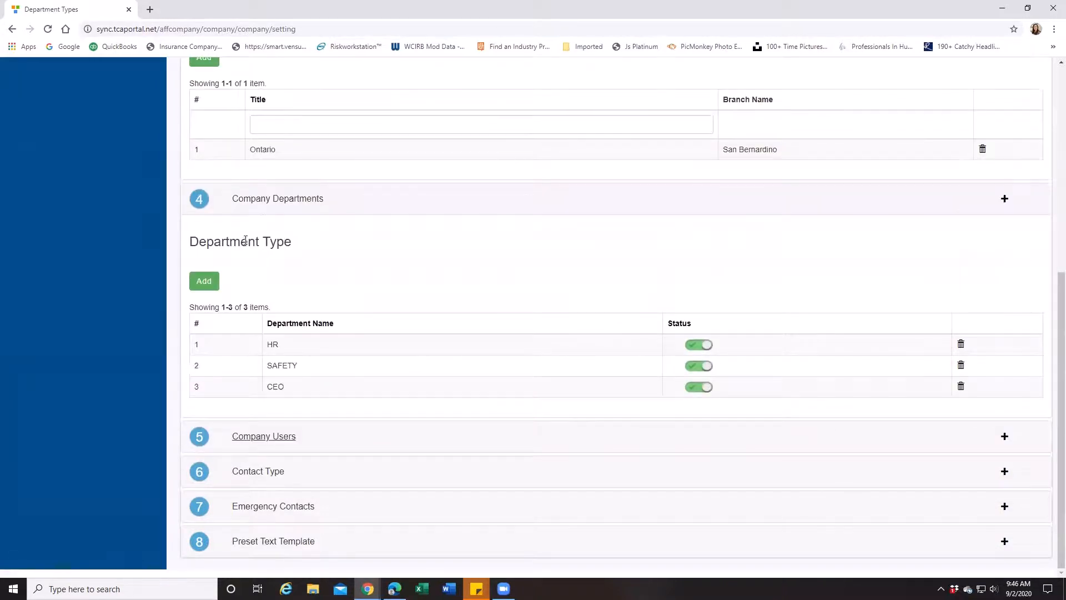
click(266, 201)
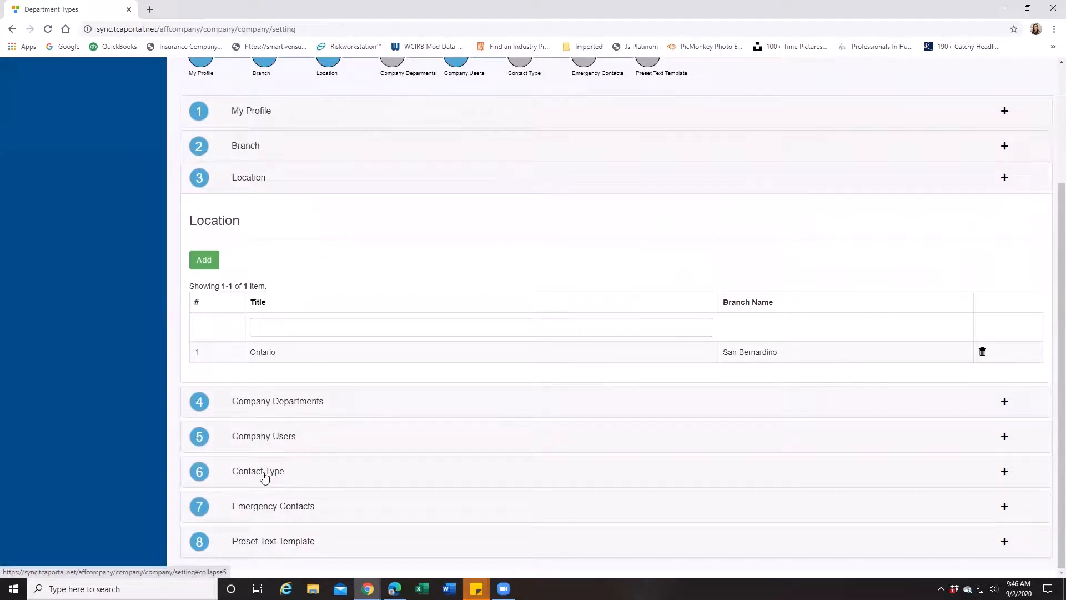
Step: Expand the Contact Type section and add a contact type titled MAIN OFFICE
click(265, 475)
scroll(272, 444, down, 3)
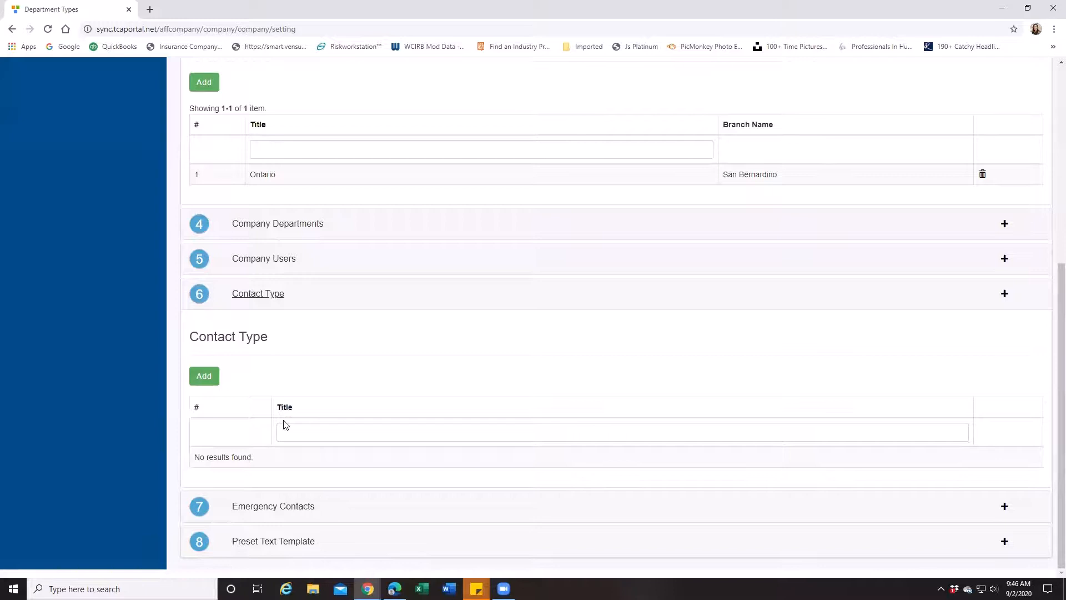
click(203, 376)
click(479, 159)
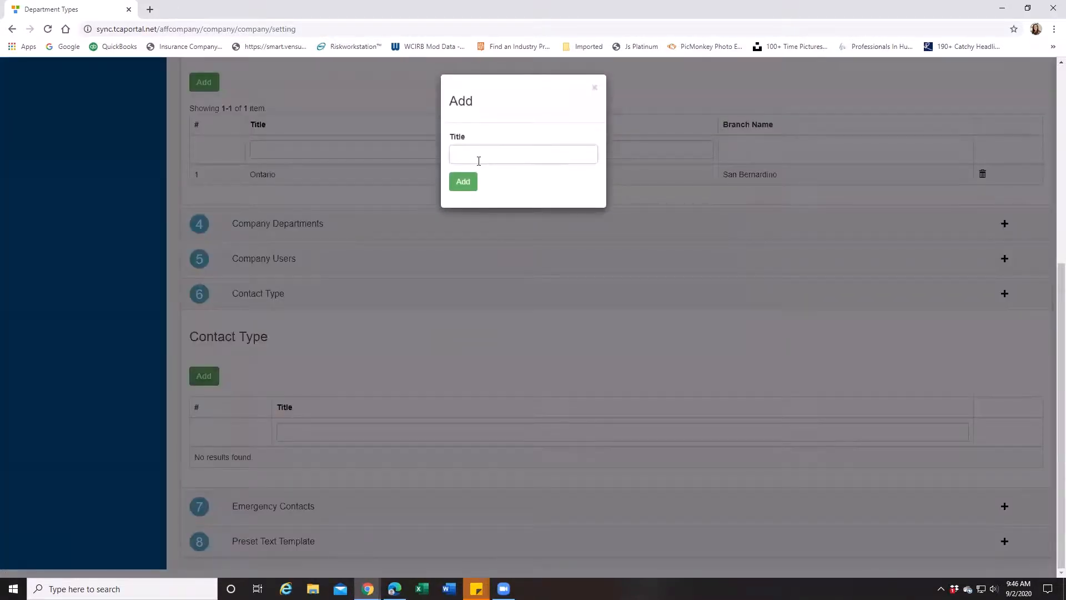
text(MAIN OFFICE)
click(463, 185)
Step: Expand Emergency Contacts and start a new emergency contact named HQ for the San Bernardino branch and Ontario location
scroll(462, 347, down, 1)
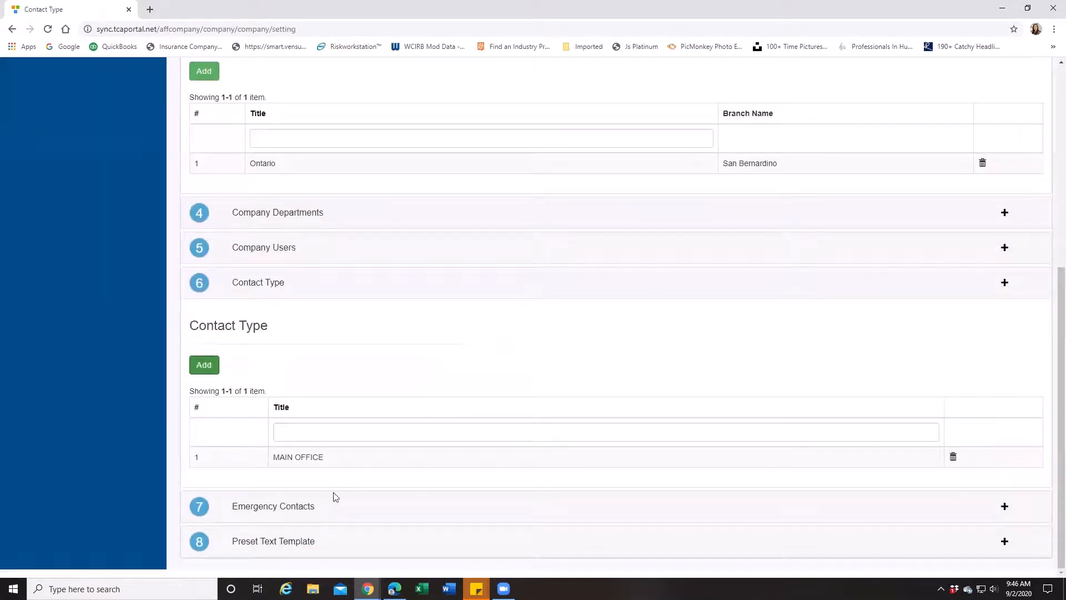
click(294, 512)
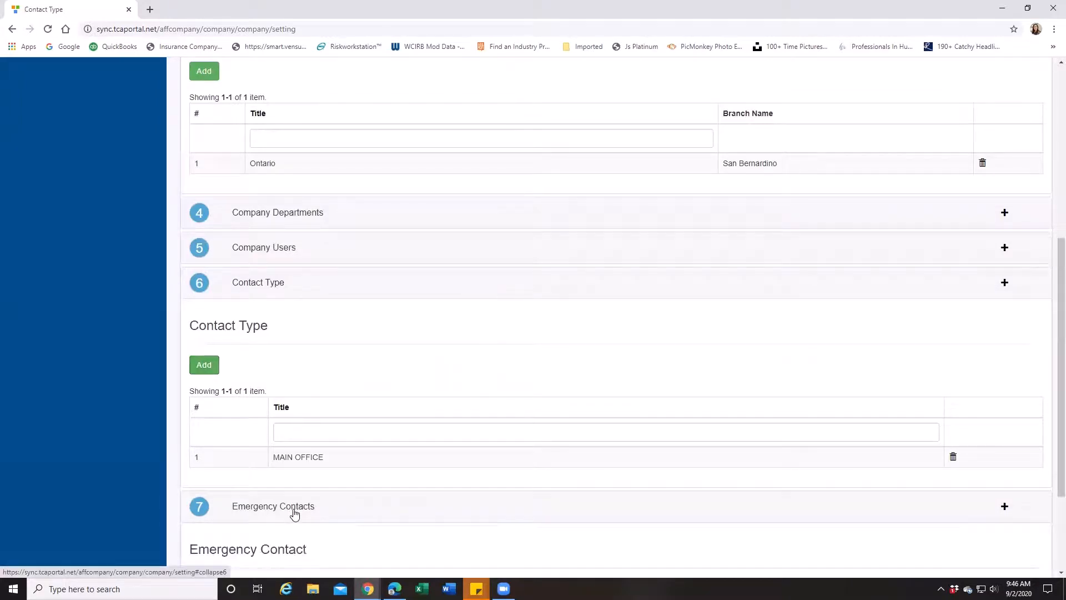
scroll(293, 510, down, 3)
click(202, 440)
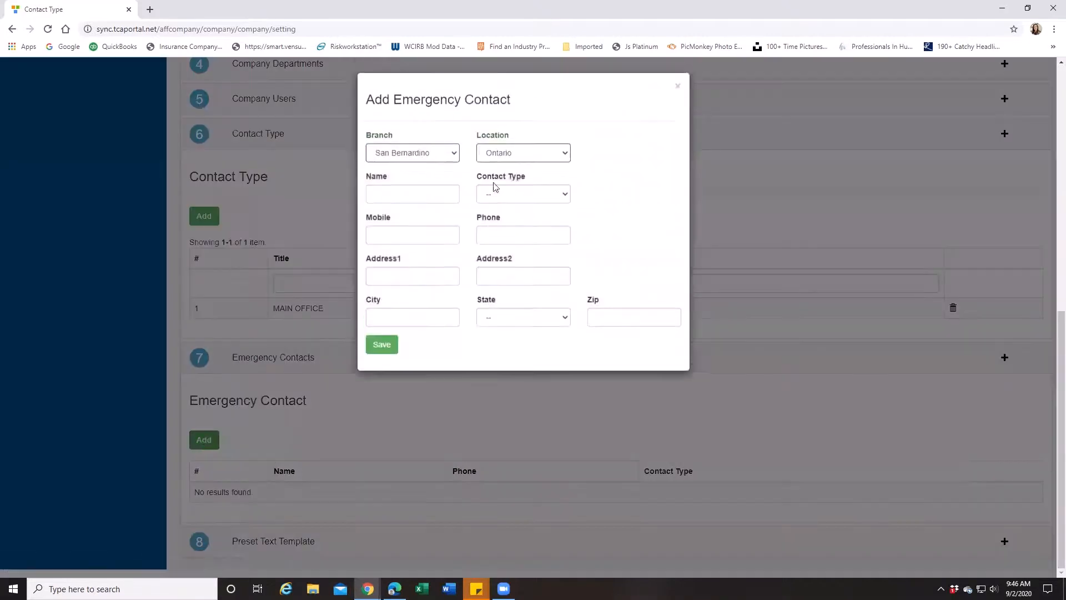
click(383, 201)
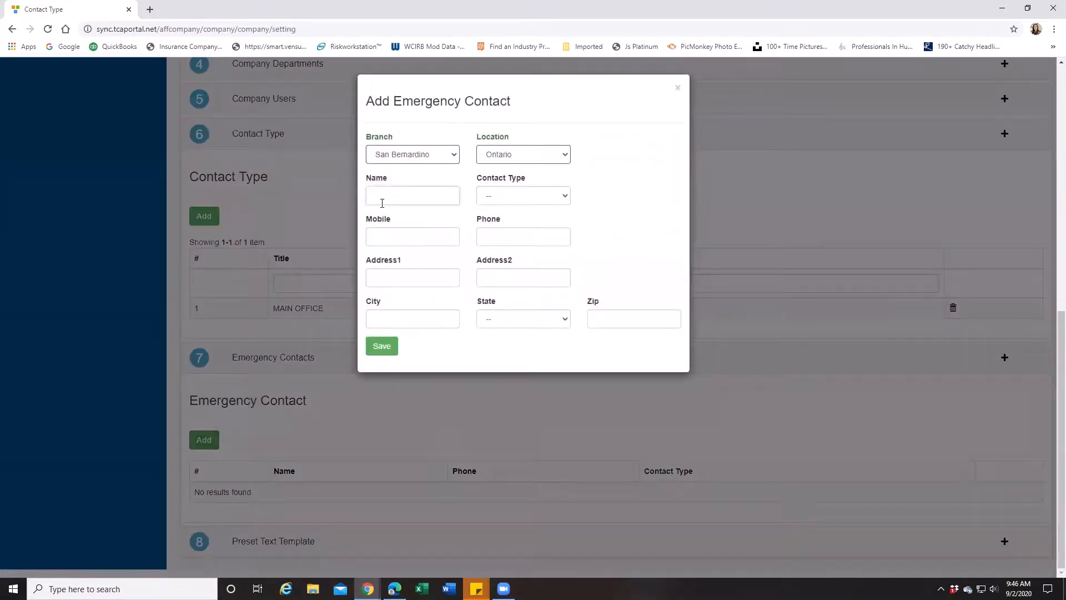
text(MAIN)
key(BackSpace)
key(BackSpace)
key(BackSpace)
key(BackSpace)
text(HQ)
Step: Enter the main office phone number for the HQ emergency contact
click(382, 236)
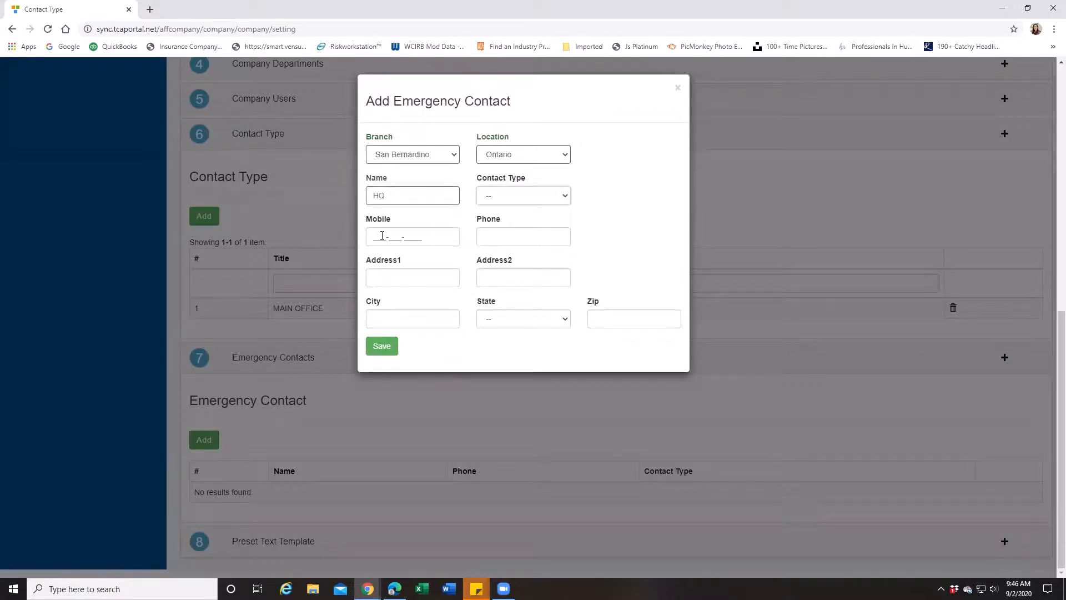
click(494, 238)
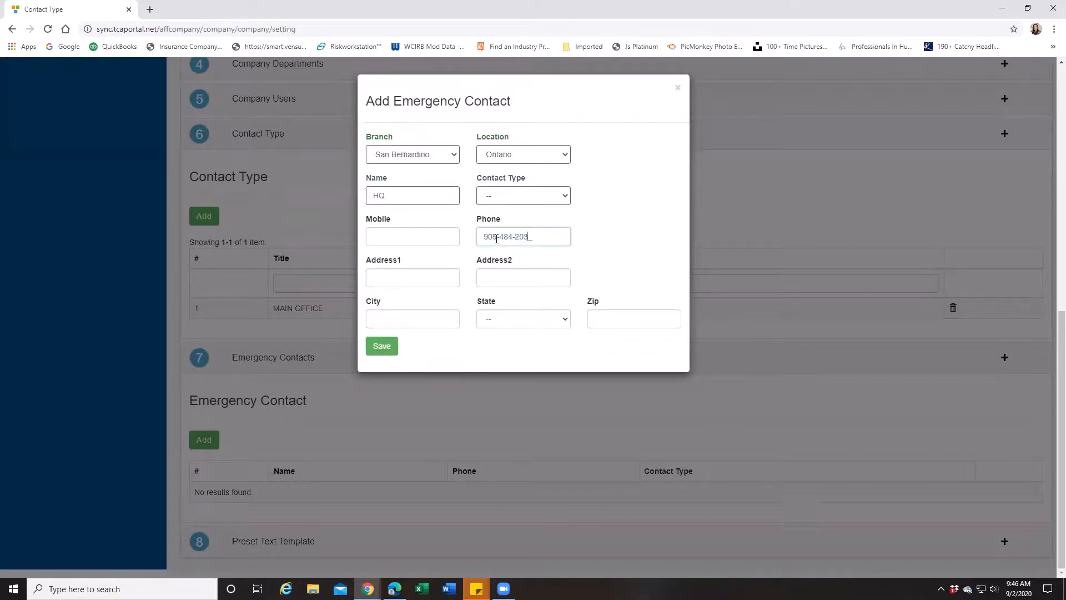
Step: Fill in the street address of the HQ emergency contact
click(375, 276)
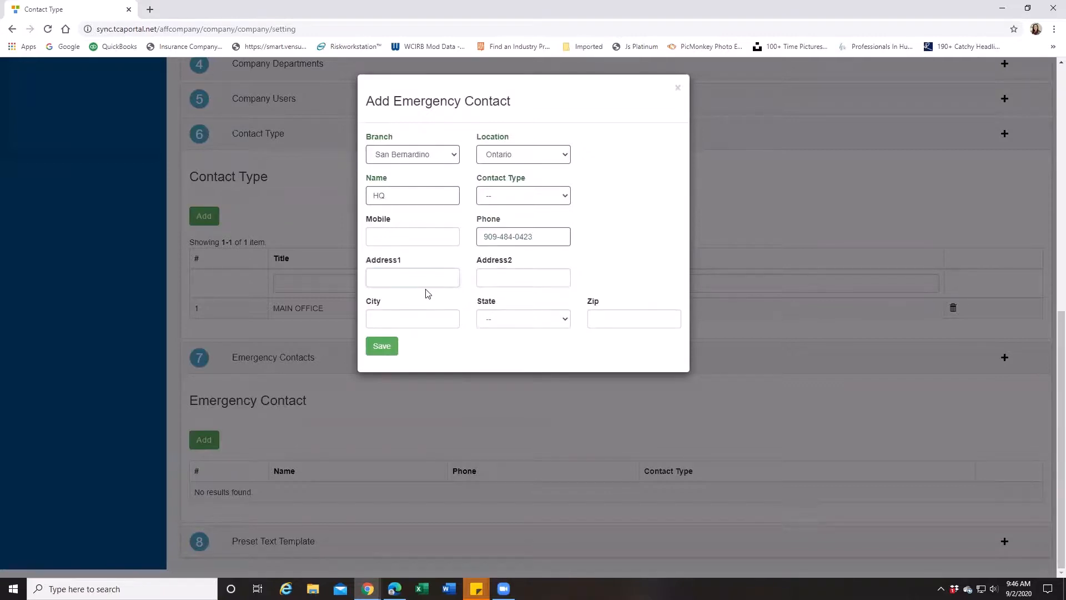
key(Tab)
Step: Fill in the emergency contact's city, state and ZIP code, and save the contact
text(Chino)
key(Tab)
key(c)
key(Tab)
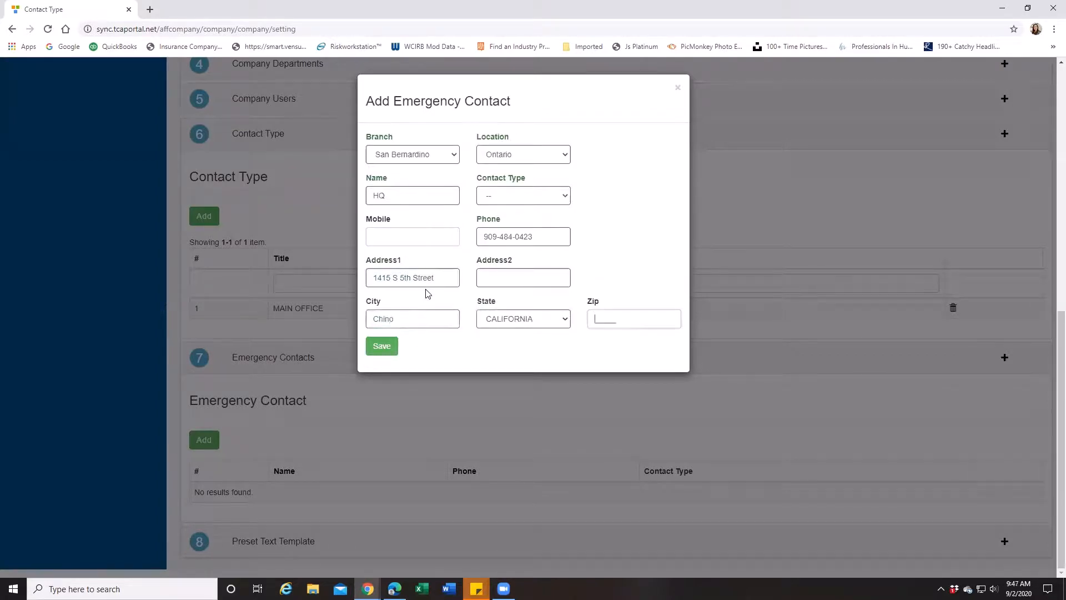
text(9174)
key(BackSpace)
text(10)
click(382, 350)
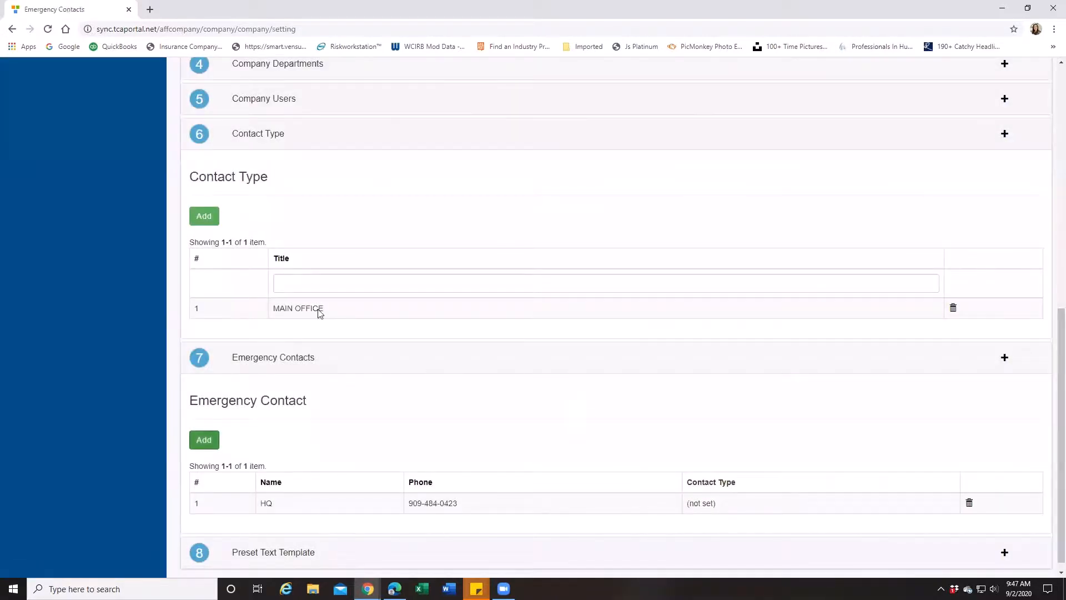
Step: Add a second contact type titled SAFETY
click(205, 217)
click(468, 148)
text(SAF)
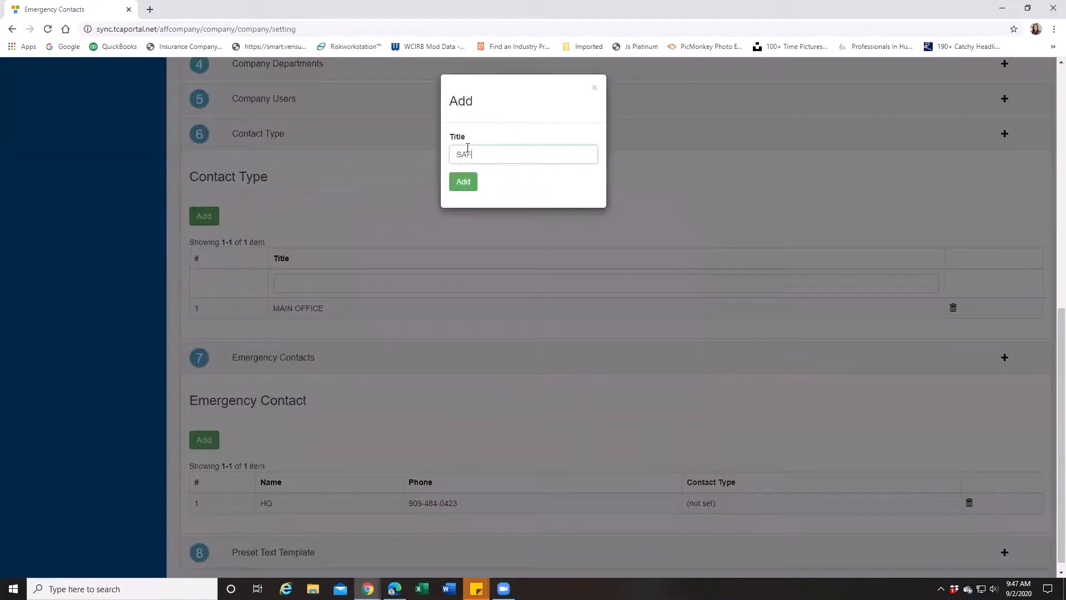
text(ETY)
click(465, 189)
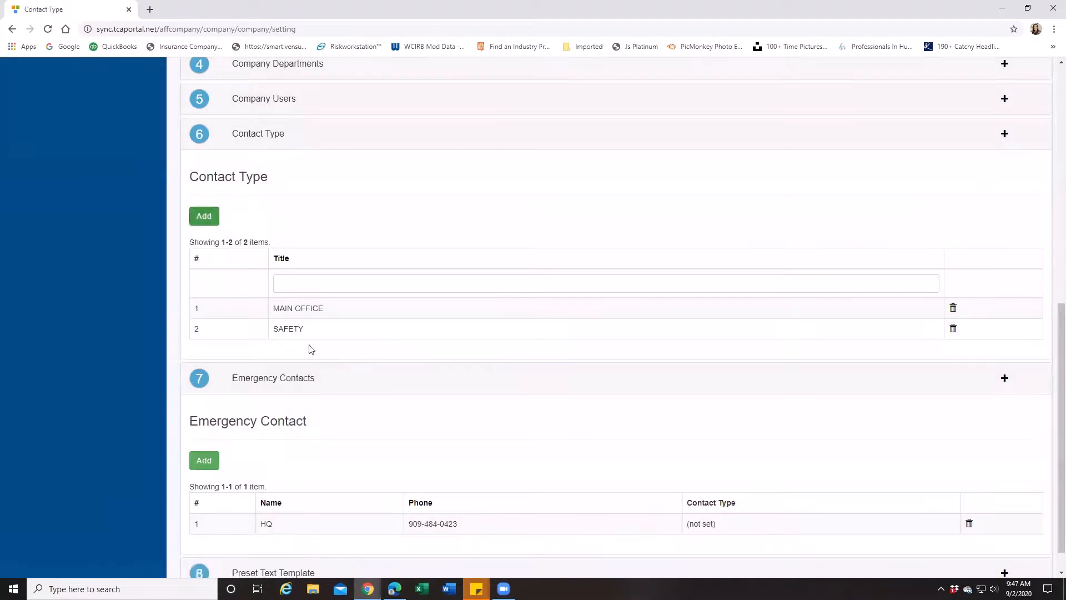
Step: Add two more contact types titled URGENT CARE and HOSPITAL
click(215, 223)
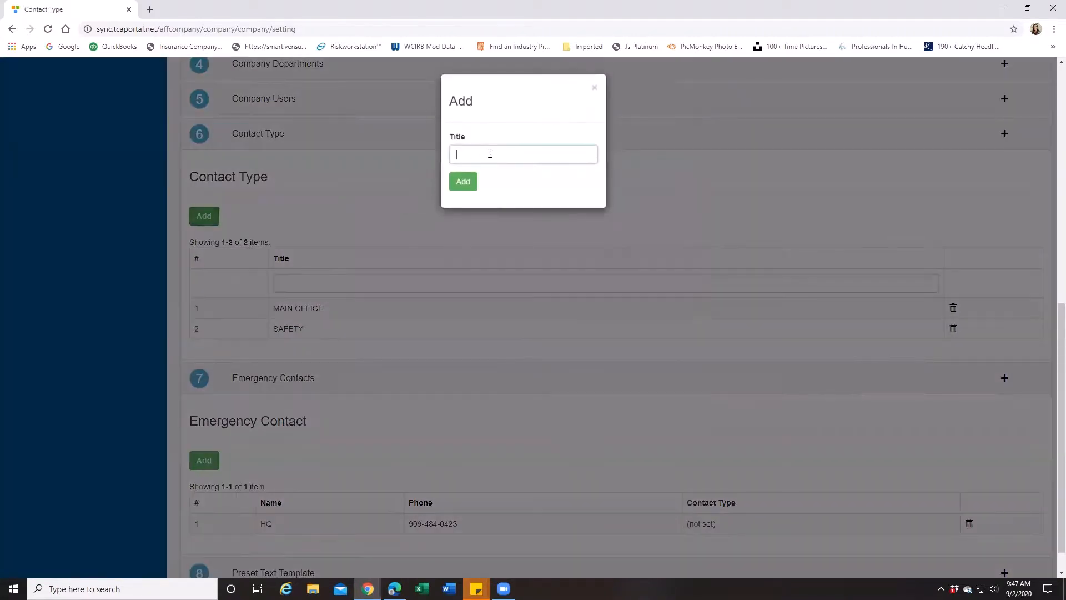
text(URGENT CARE)
click(469, 189)
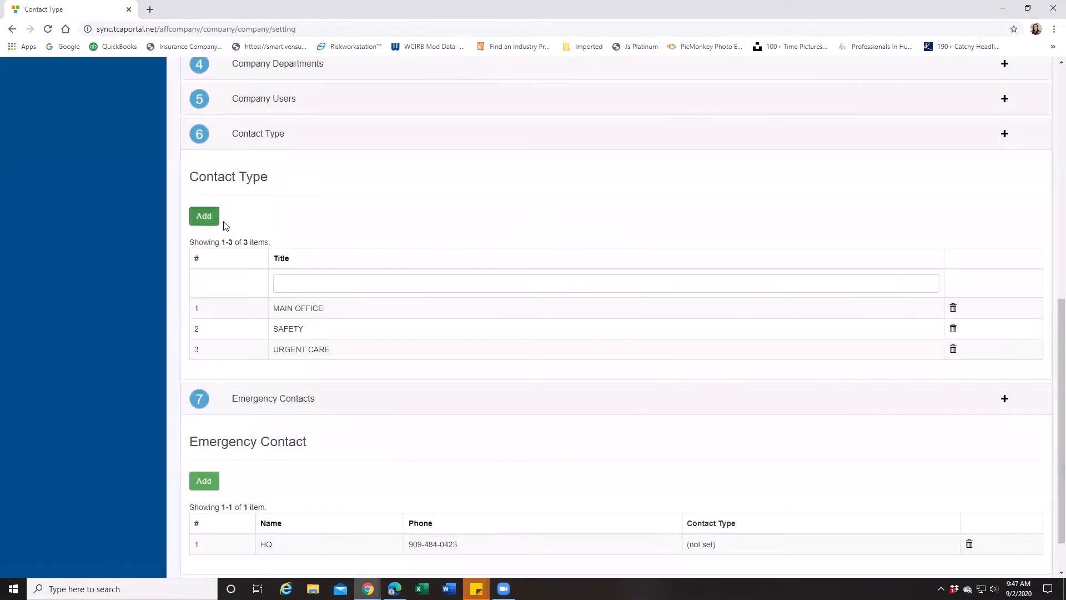
click(212, 222)
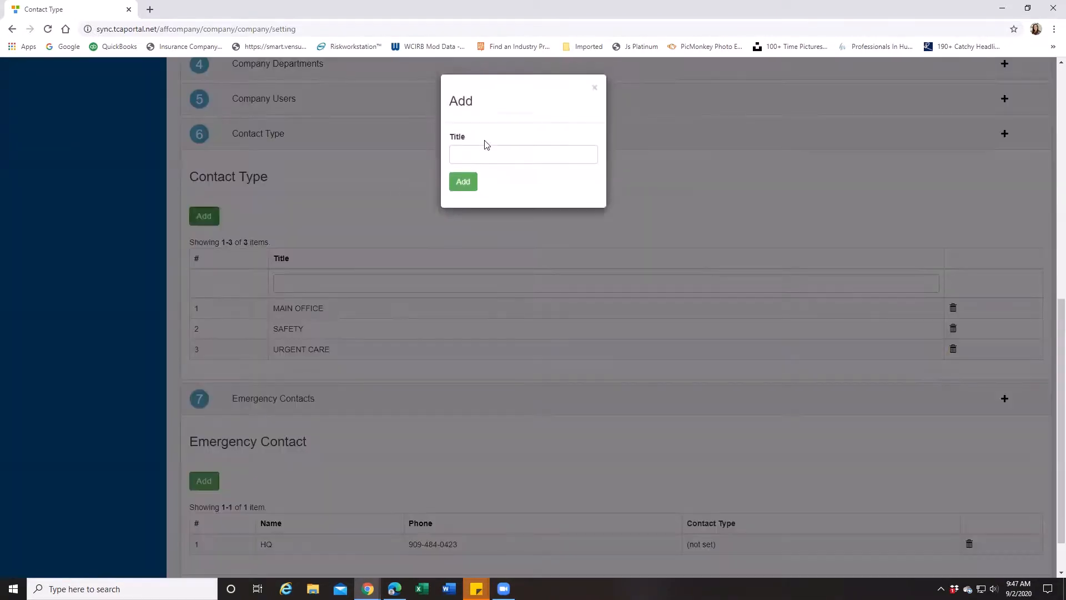
text(HOSPITAL)
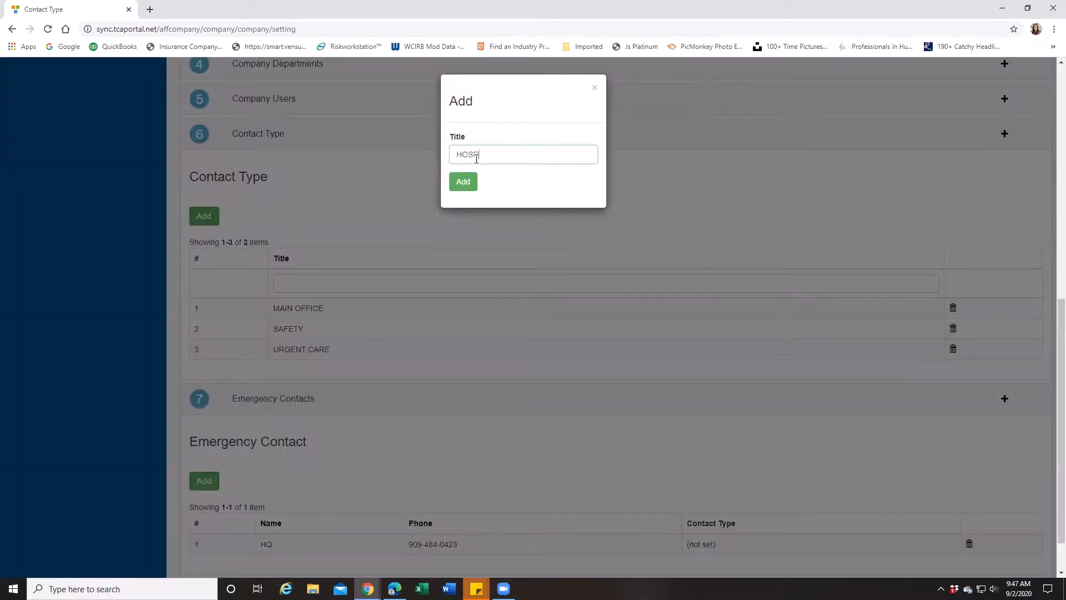
click(462, 183)
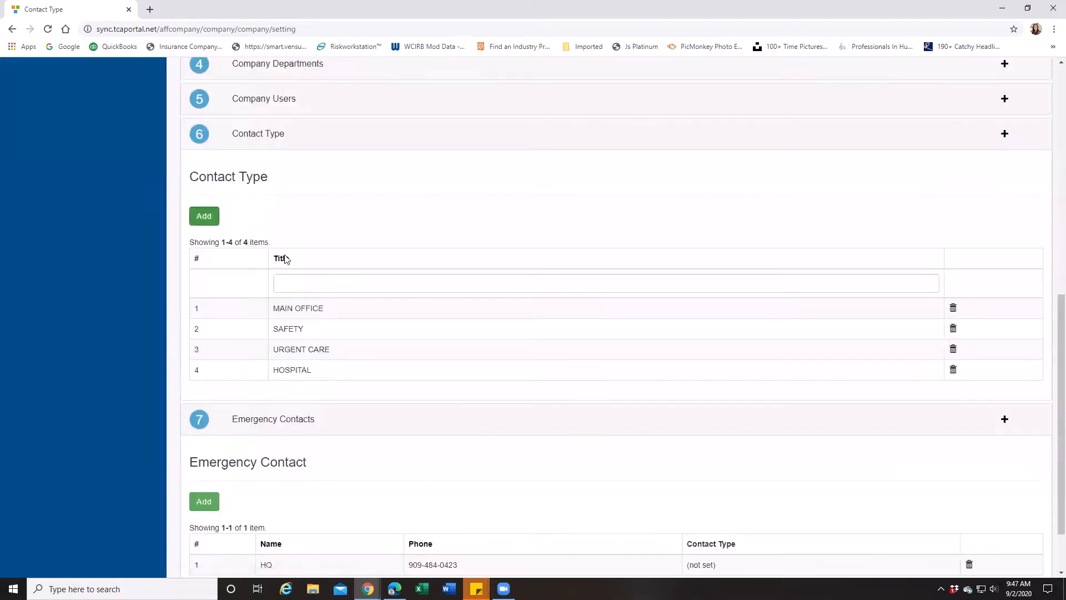
Step: Collapse the Contact Type and Emergency Contacts sections
scroll(333, 286, down, 2)
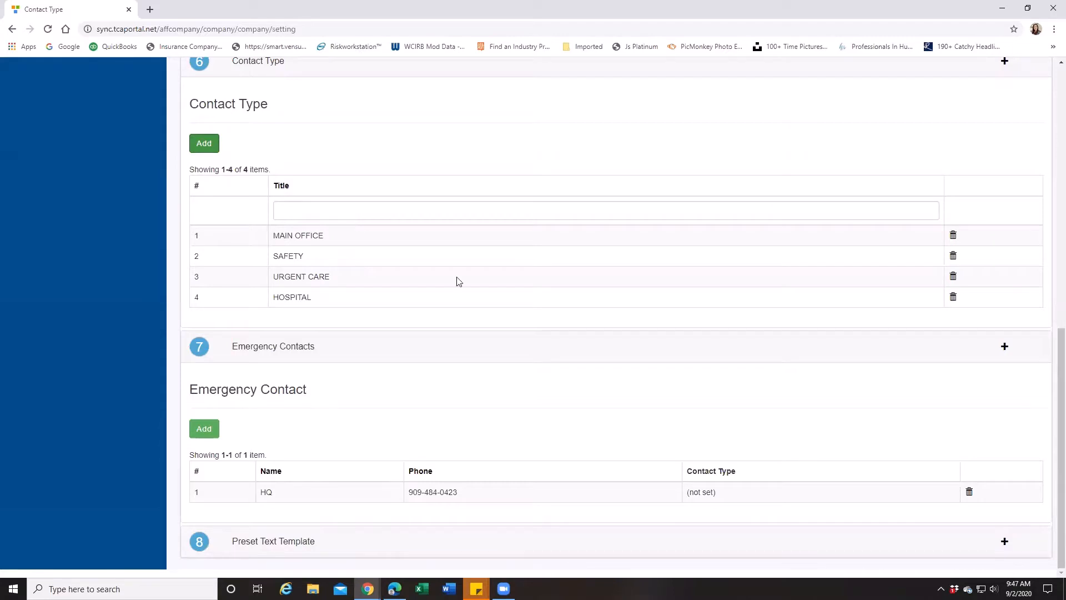
scroll(402, 248, up, 2)
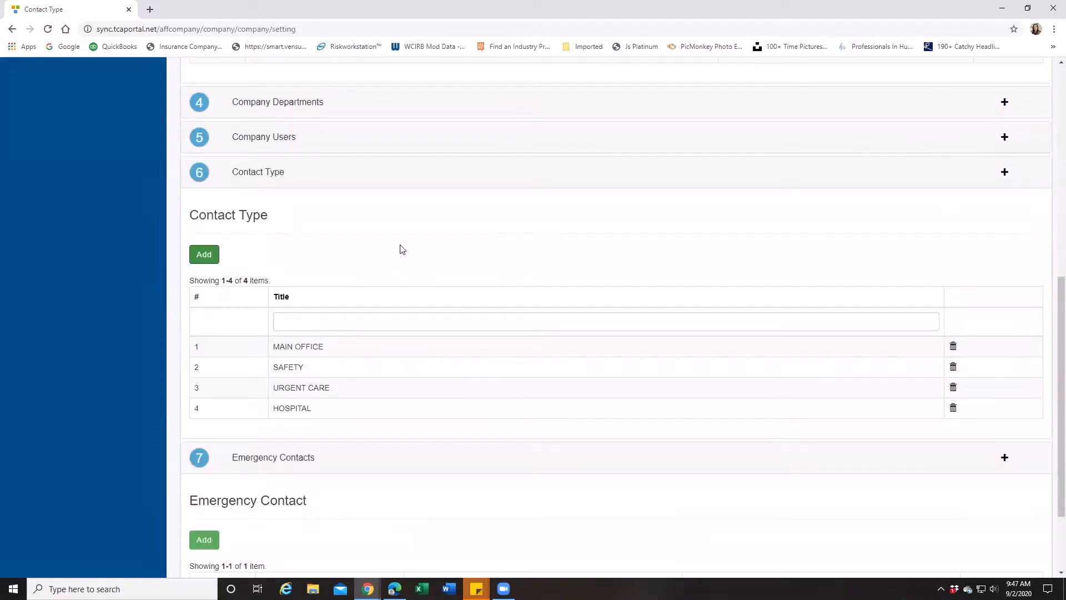
click(253, 175)
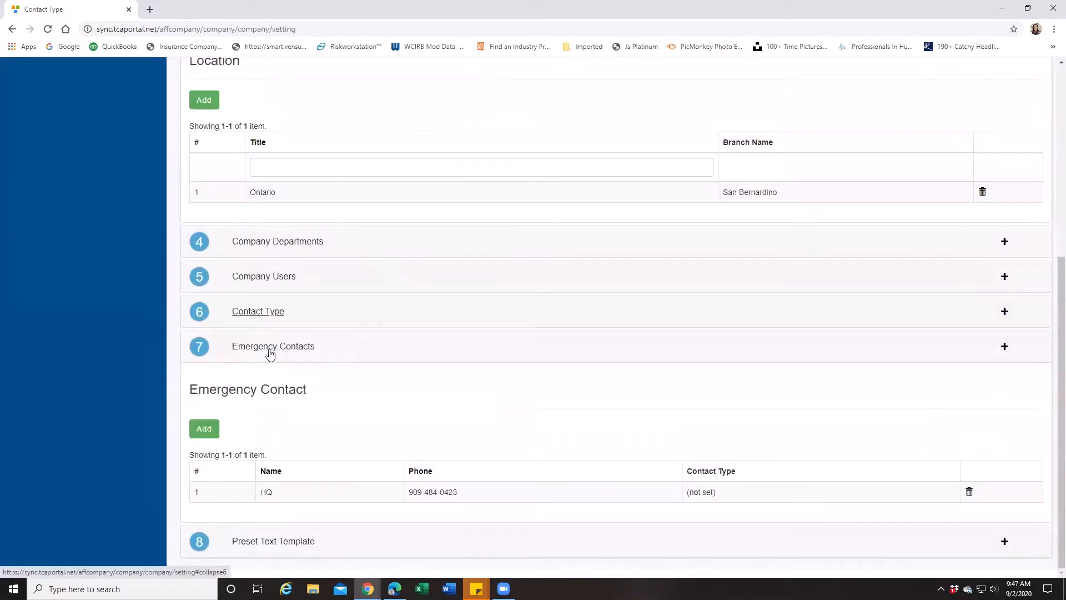
click(270, 354)
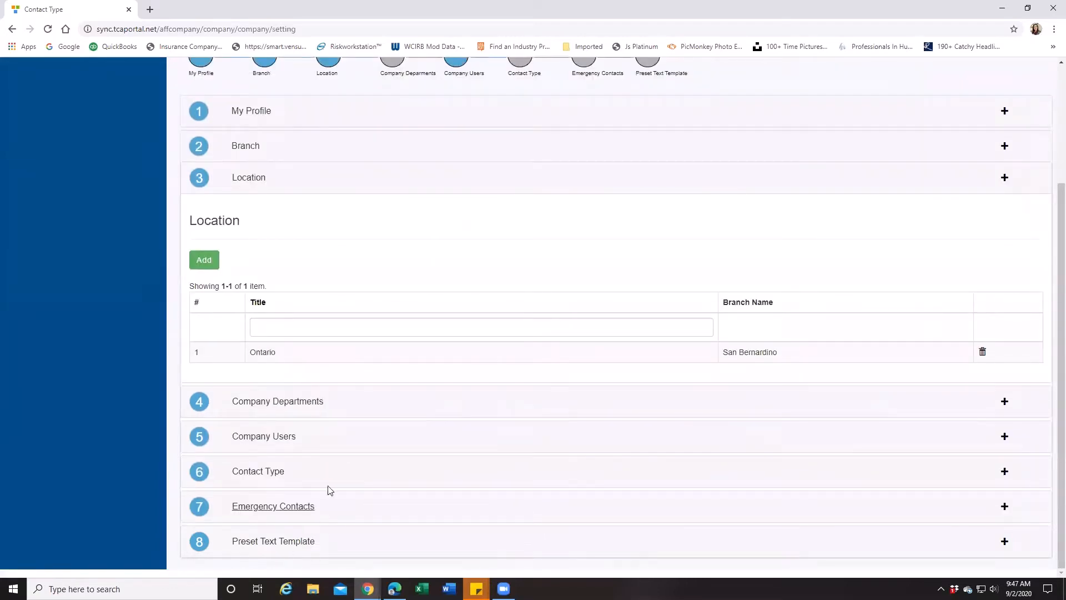
Step: Expand Preset Text Template and start a new preset message with the heading URGENT
click(274, 545)
scroll(371, 502, down, 3)
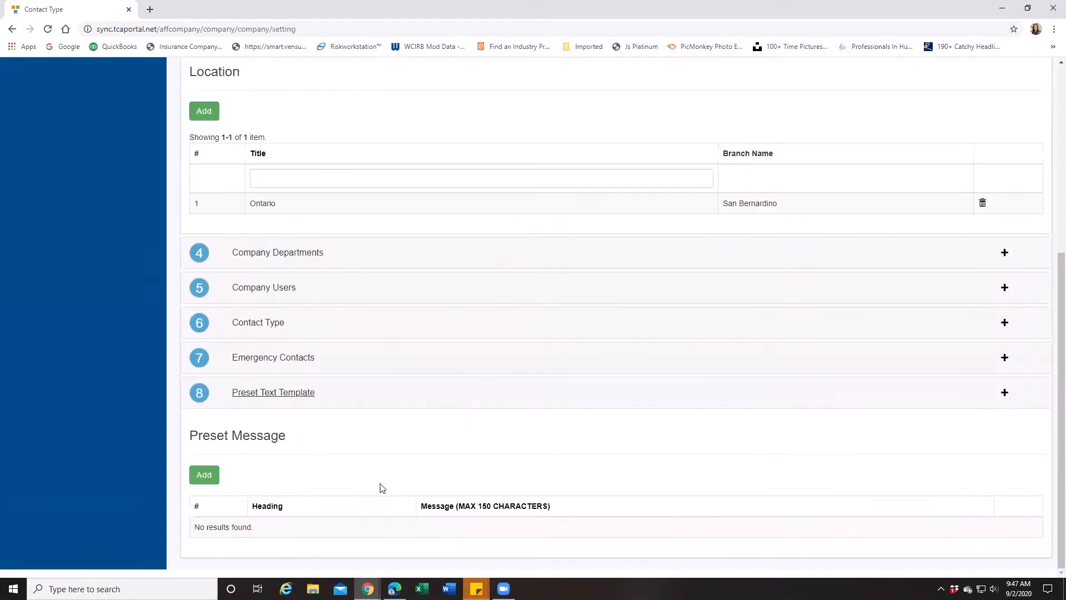
click(207, 475)
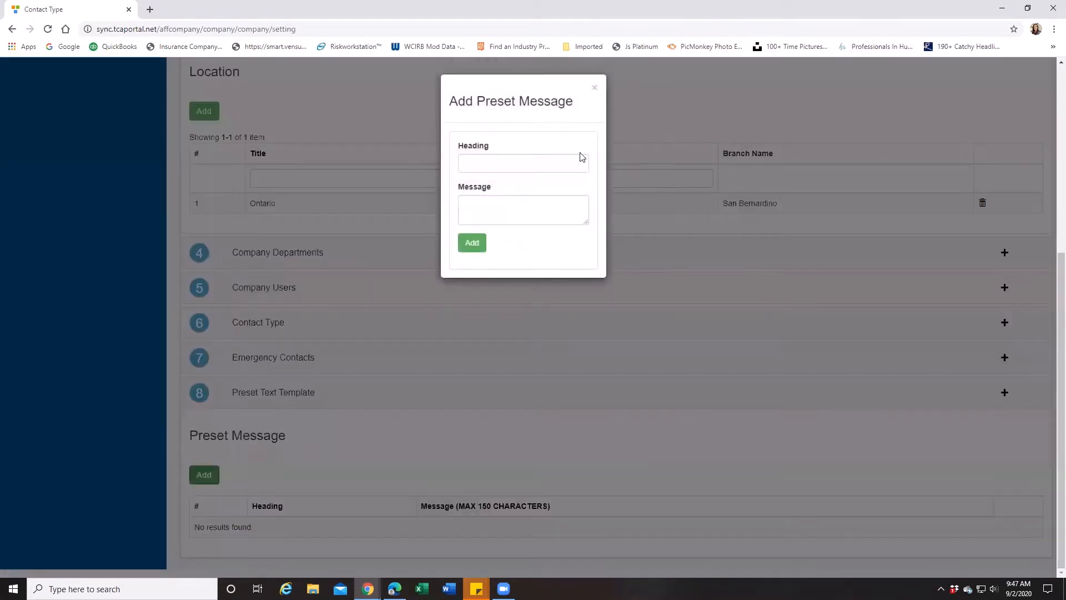
click(562, 166)
text(URGENT)
key(Tab)
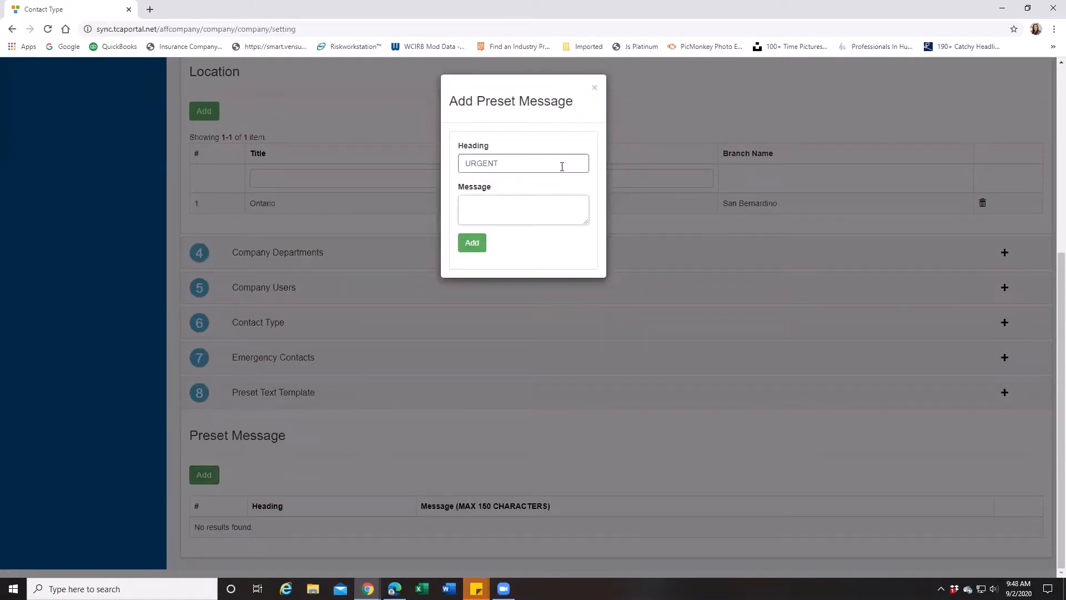
Step: Enter "Please call the office" as the text of the URGENT preset message and add it
text(CALL)
key(BackSpace)
key(BackSpace)
key(BackSpace)
text(PLE)
key(BackSpace)
text(ease call the office)
click(471, 247)
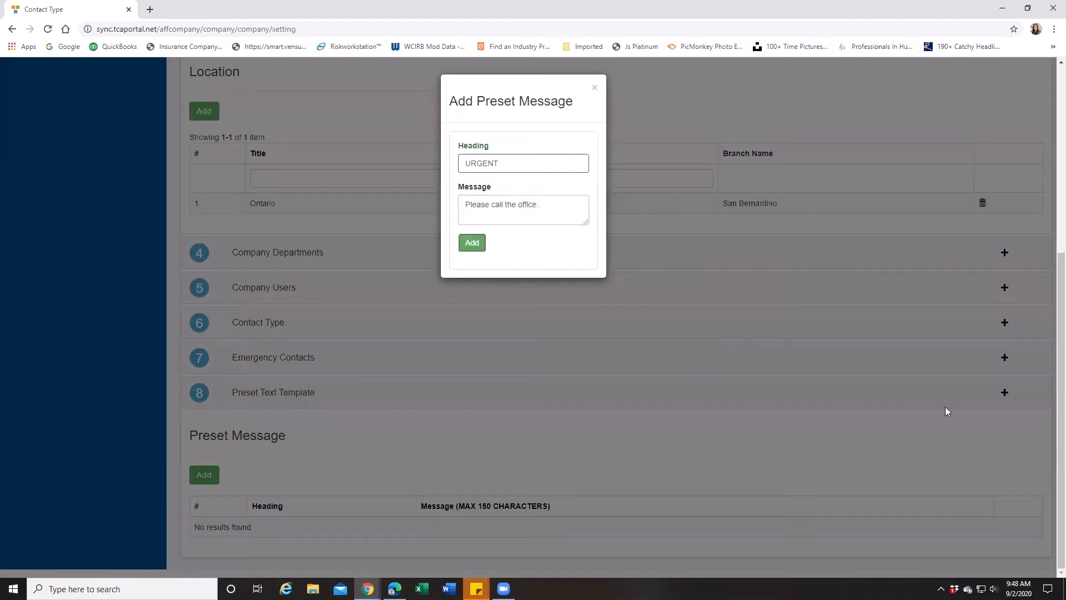